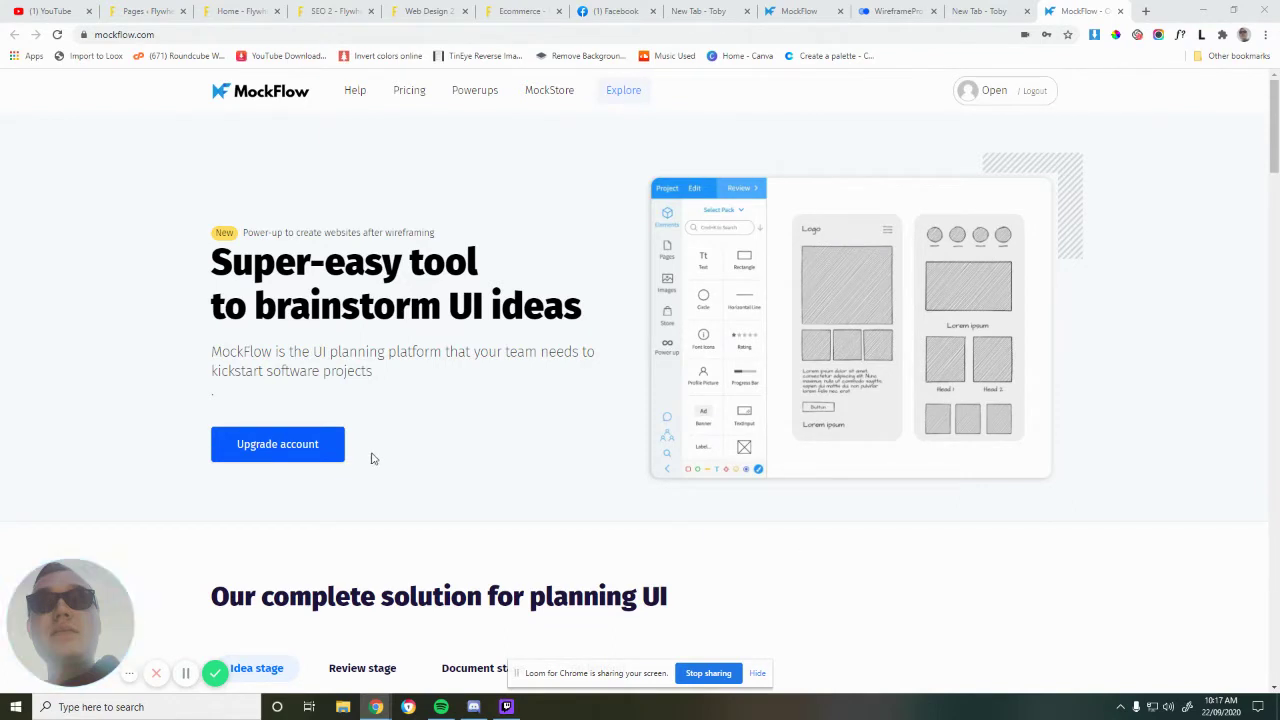
Step: Scroll through the MockFlow homepage's feature sections and return to the 'Super-easy tool' headline
scroll(591, 429, "down", 7)
scroll(521, 245, "down", 7)
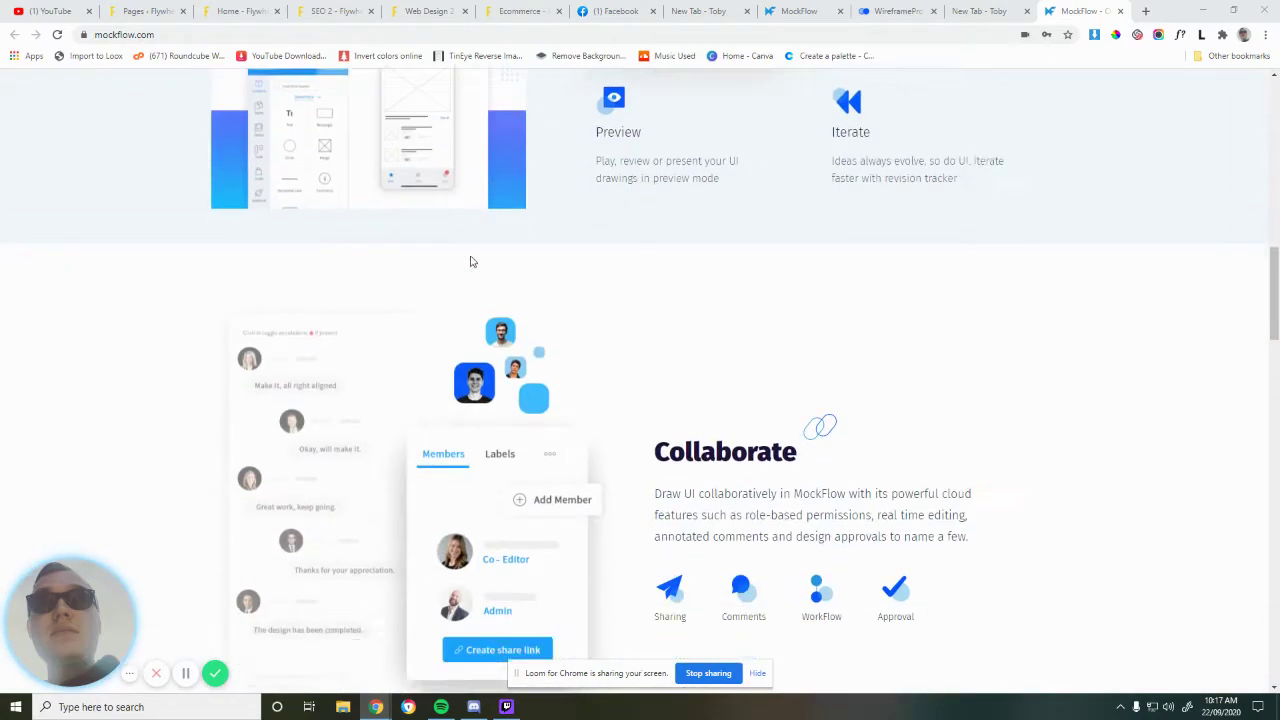
scroll(398, 203, "down", 3)
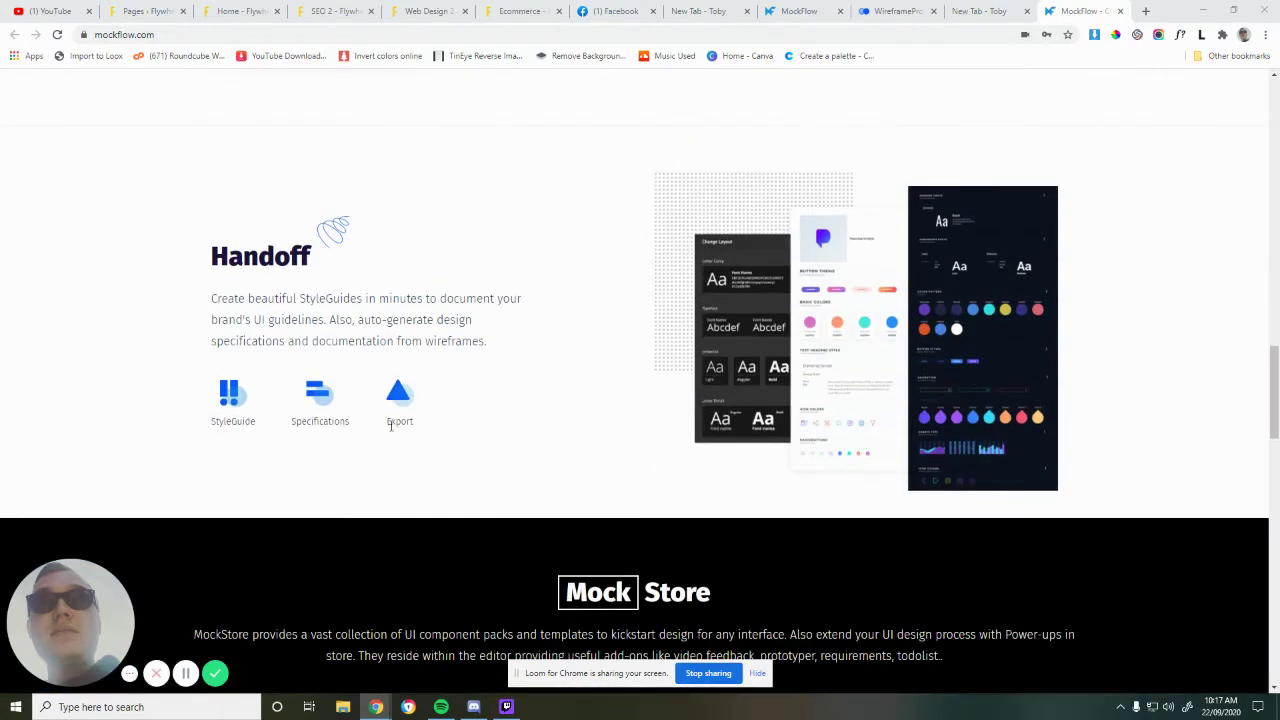
scroll(563, 306, "down", 2)
scroll(637, 428, "up", 3)
scroll(600, 415, "up", 4)
scroll(552, 401, "down", 1)
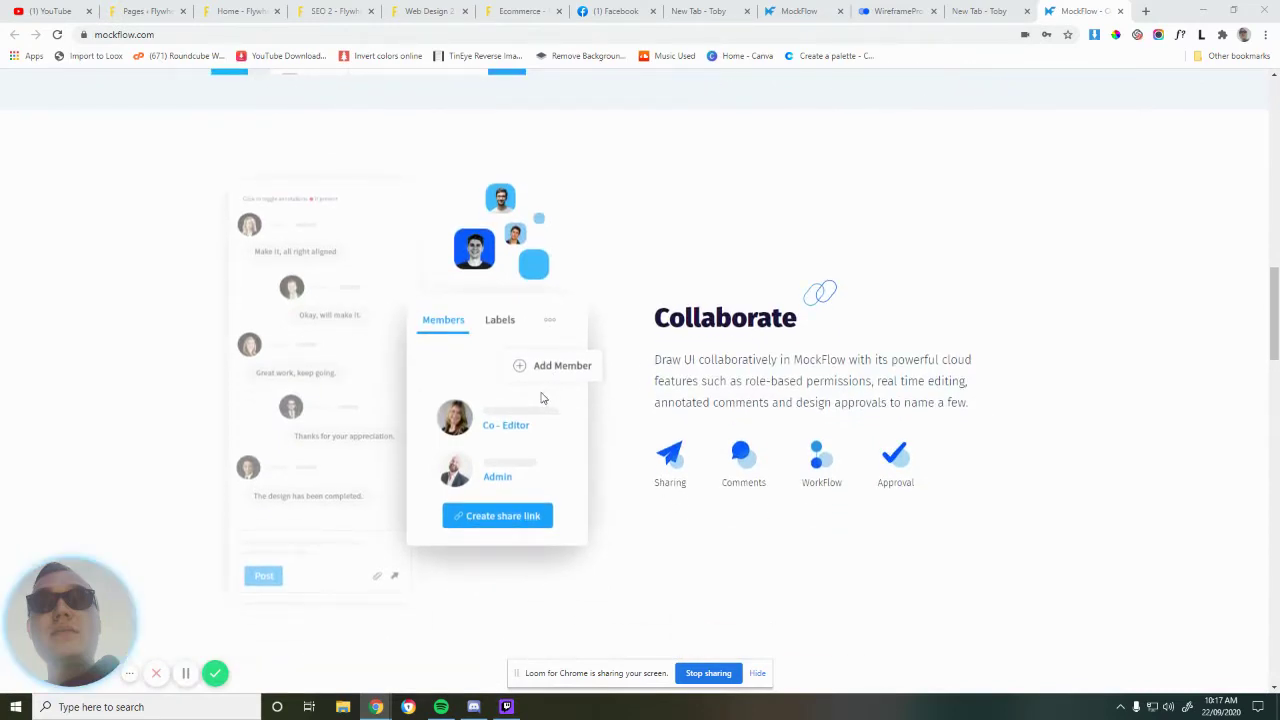
scroll(541, 398, "up", 4)
scroll(541, 398, "up", 8)
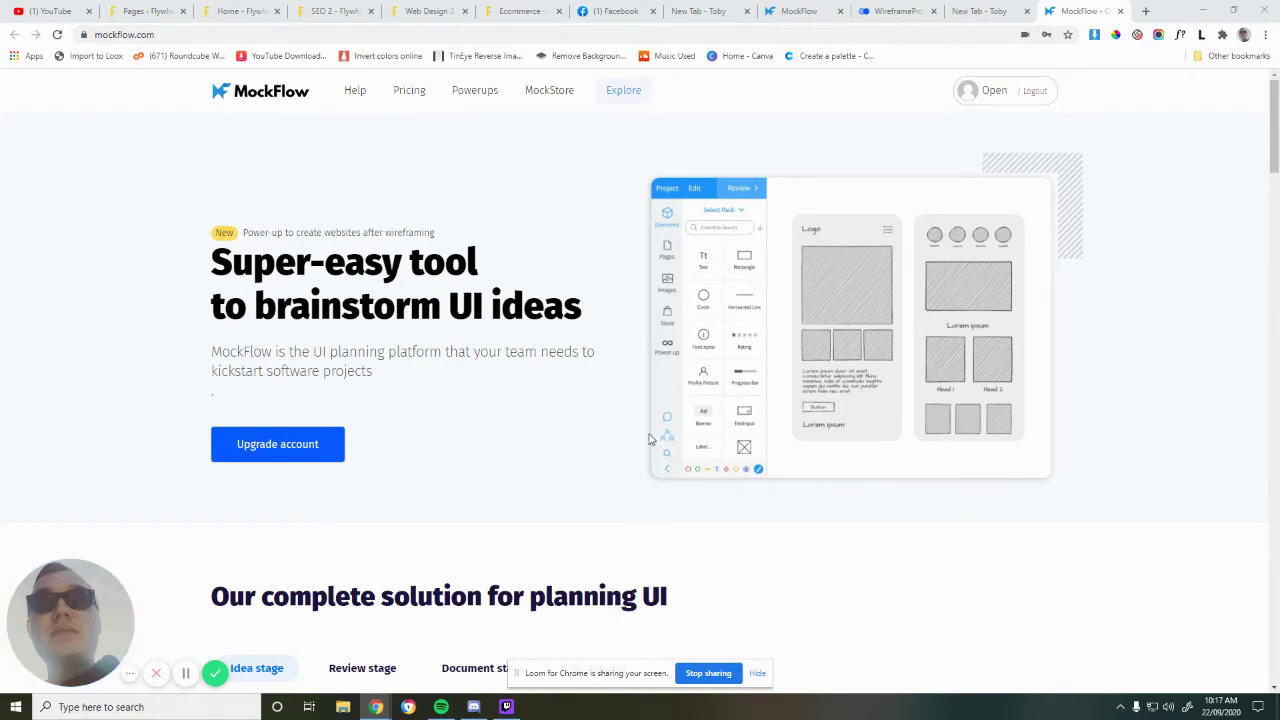
Step: In the Flywheel Media wireframe, show the sketchy element library and inspect the CTA button and hero image placeholders
left_click(906, 11)
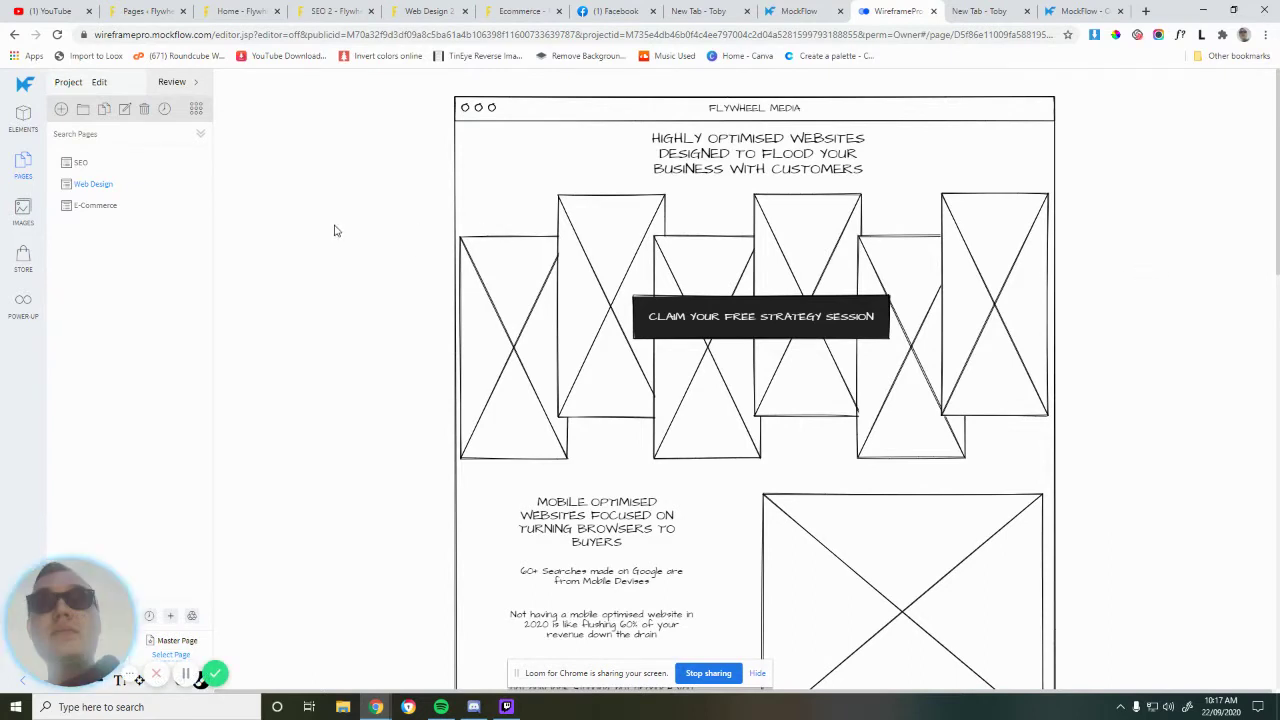
left_click(20, 120)
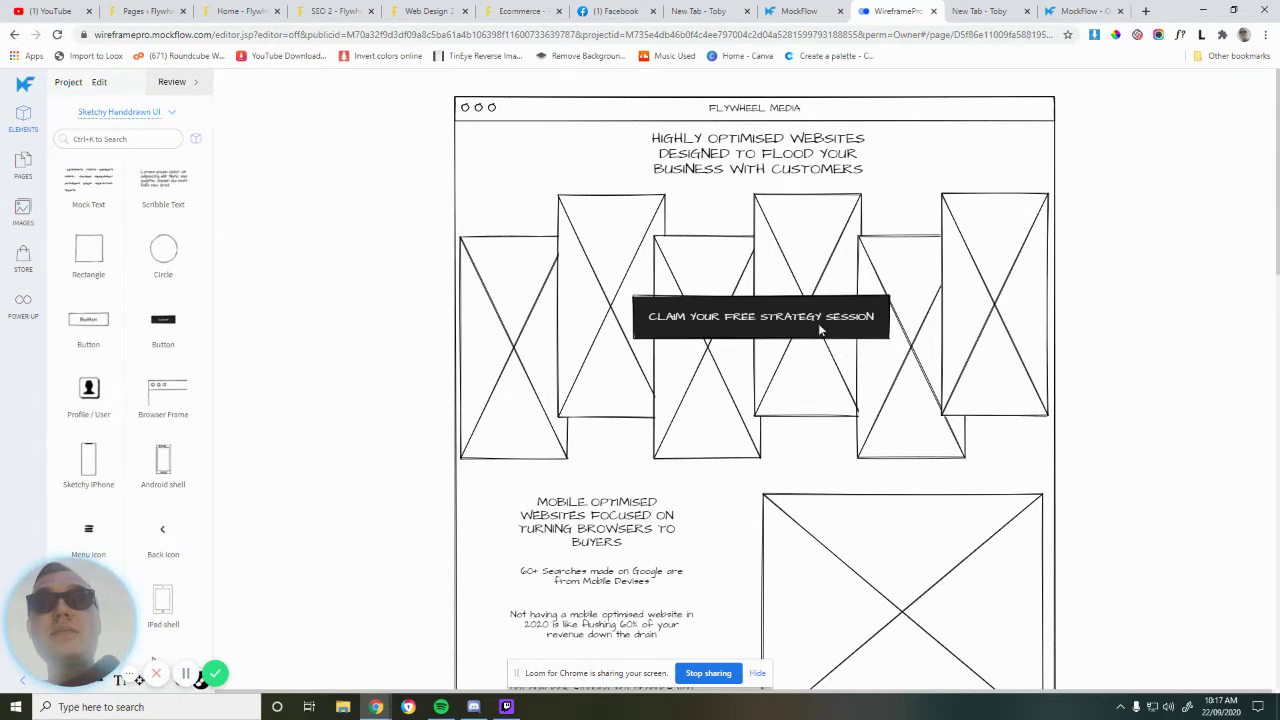
left_click(704, 320)
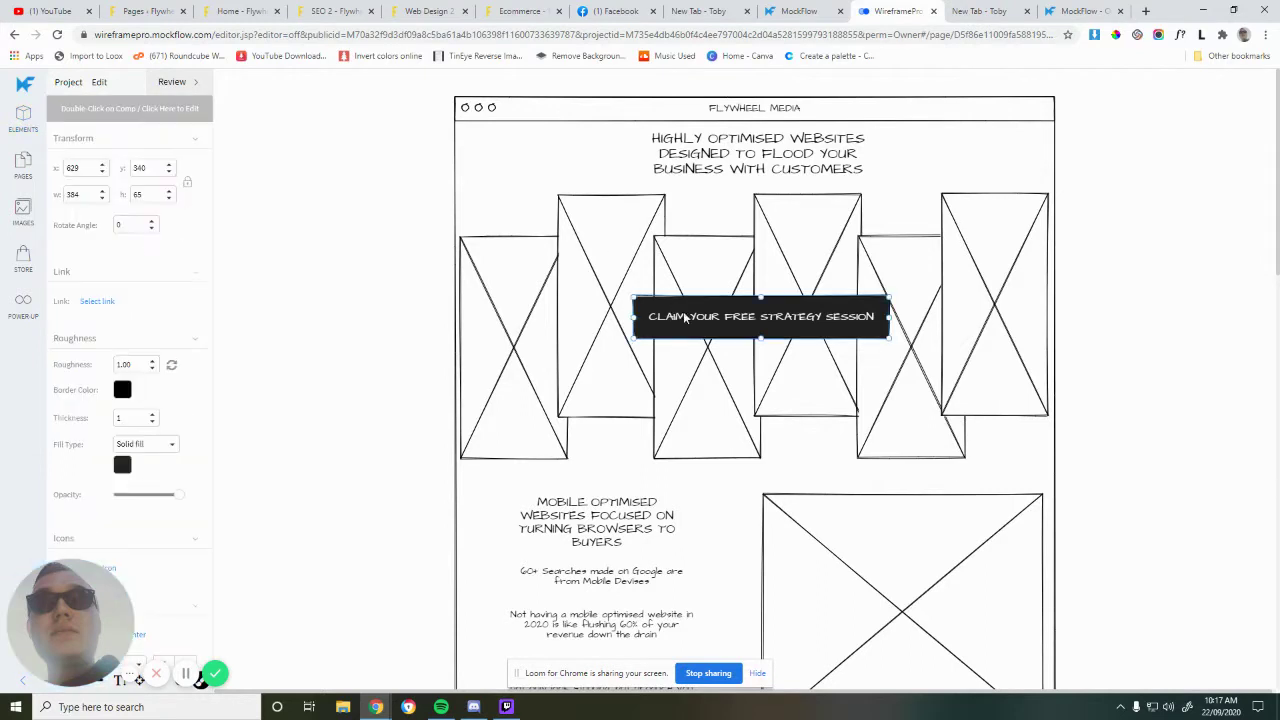
left_click(627, 243)
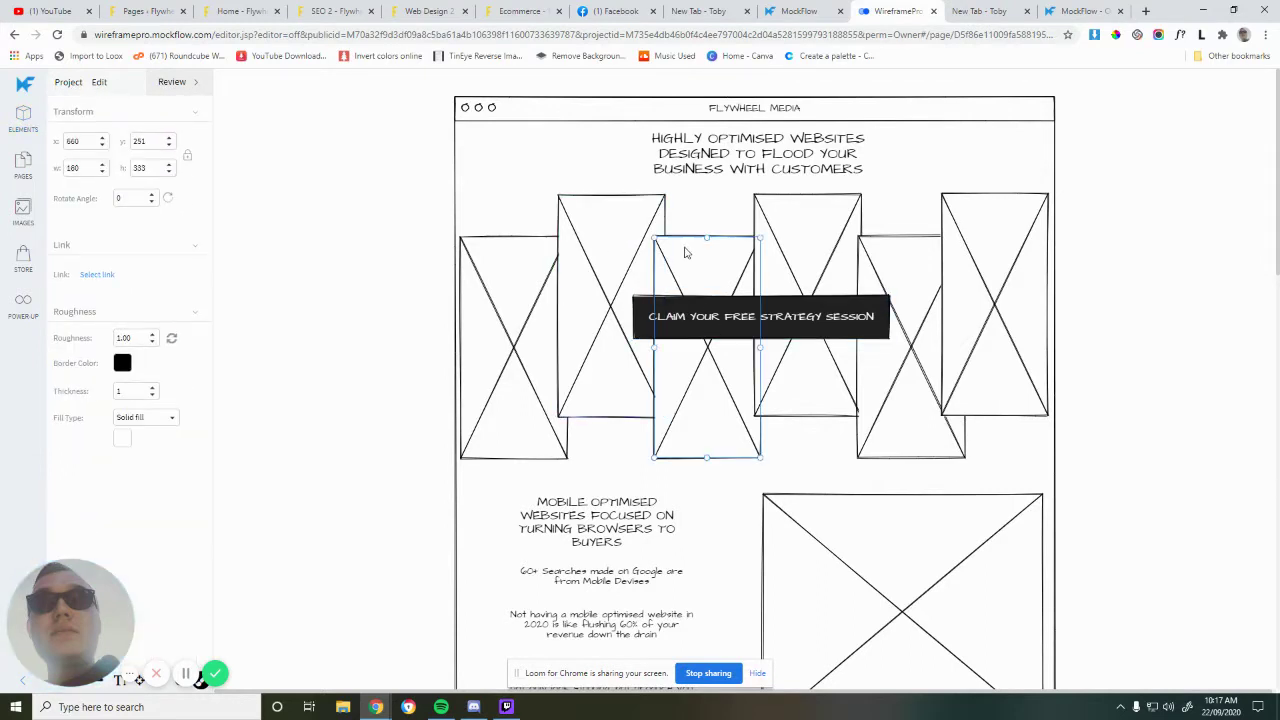
left_click(773, 223)
left_click(1003, 260)
Step: Inspect the top heading, the mobile optimised websites heading, and the image placeholders beside the lower sections
left_click(789, 160)
scroll(588, 327, "down", 3)
left_click(606, 268)
scroll(1034, 409, "down", 2)
scroll(786, 194, "down", 1)
scroll(825, 224, "up", 1)
left_click(825, 224)
left_click(634, 363)
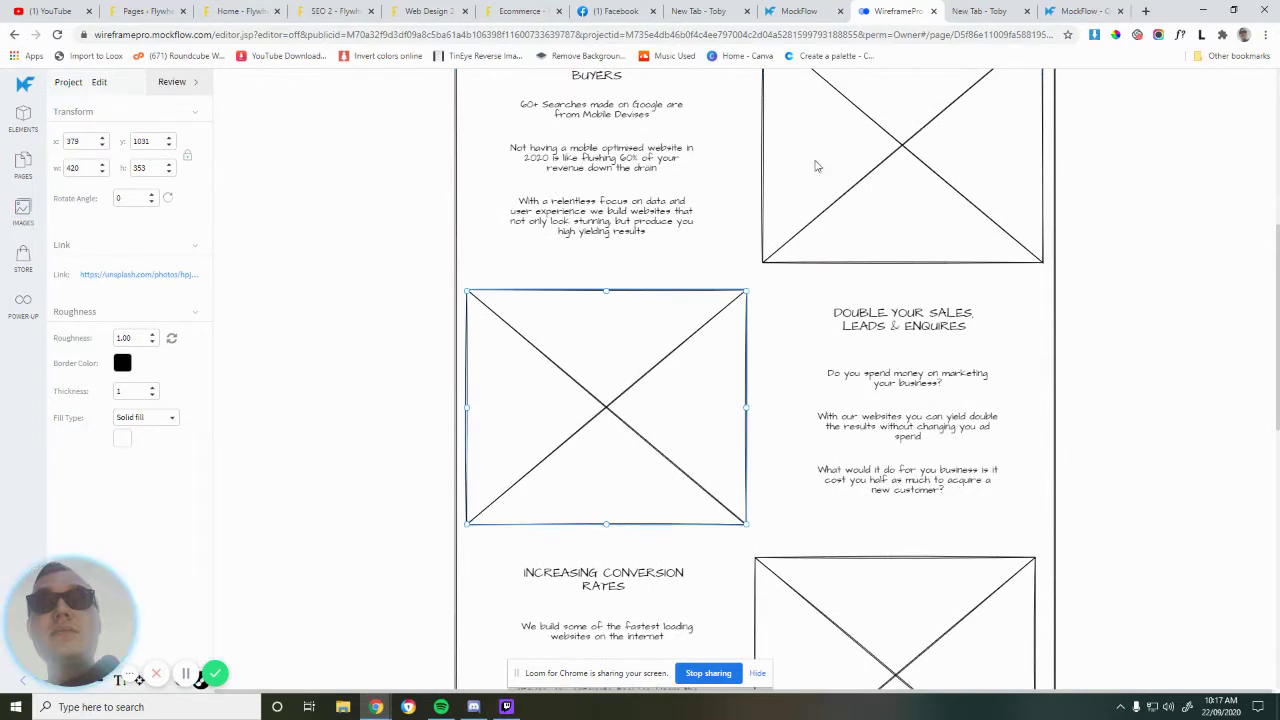
Step: View the Create Link URLs of two image placeholders, selecting the mockupworld address, then deselect
left_click(136, 281)
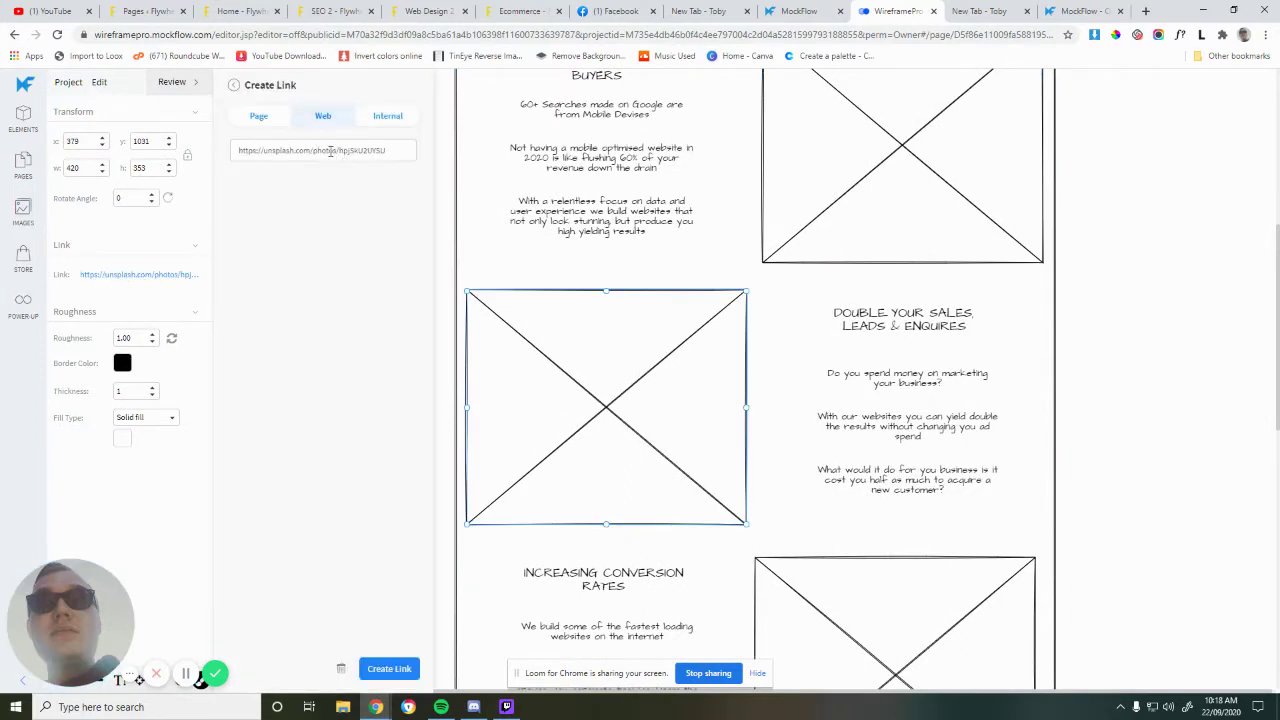
left_click(825, 183)
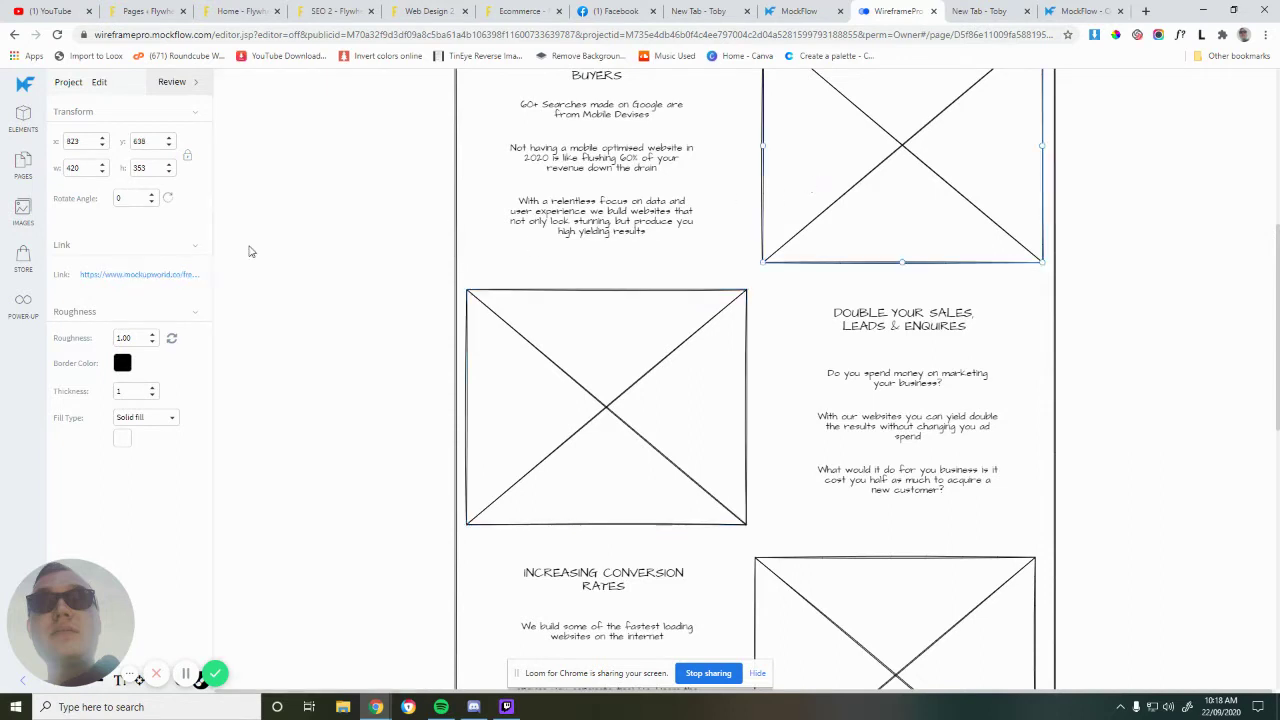
left_click(145, 276)
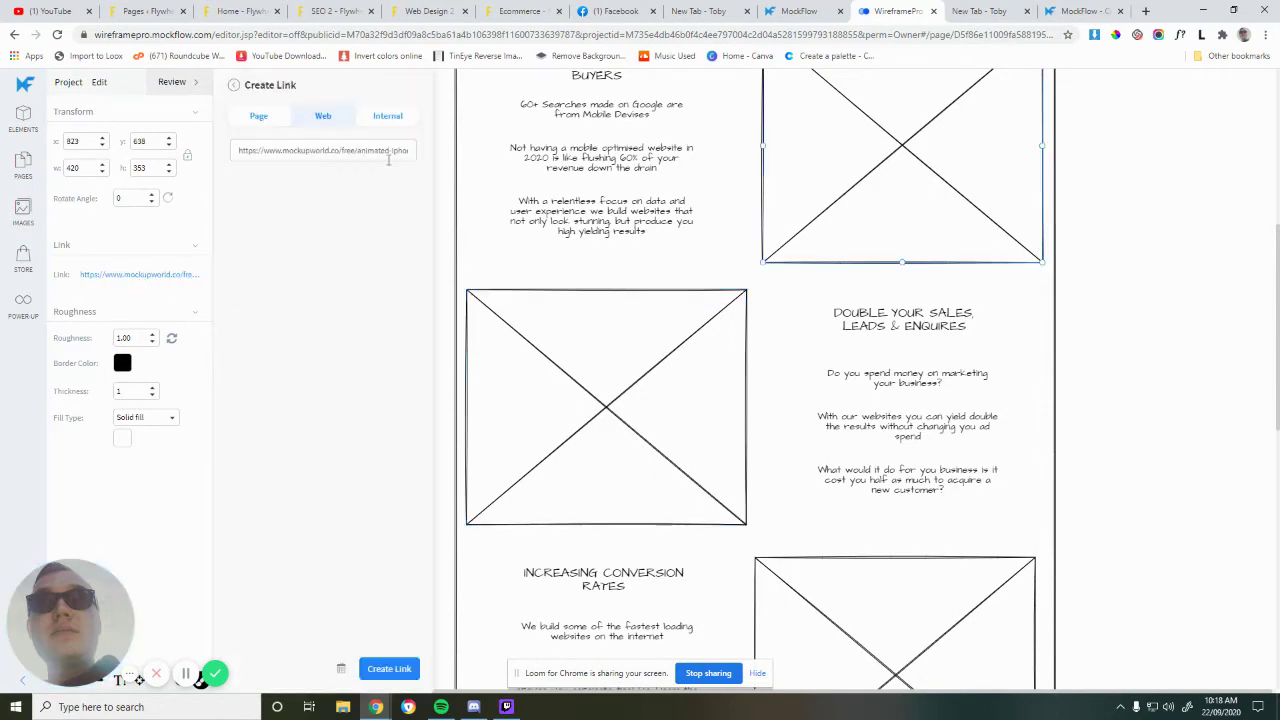
left_click(314, 151)
key("ctrl+a")
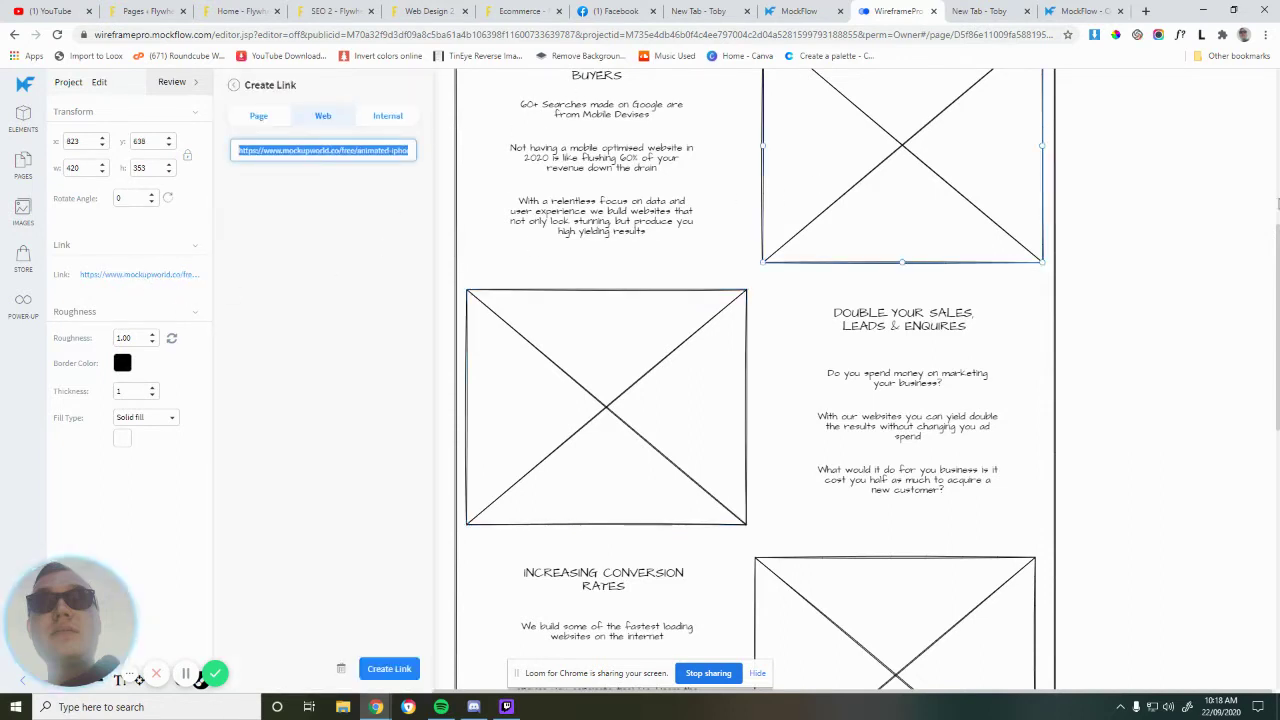
left_click(447, 190)
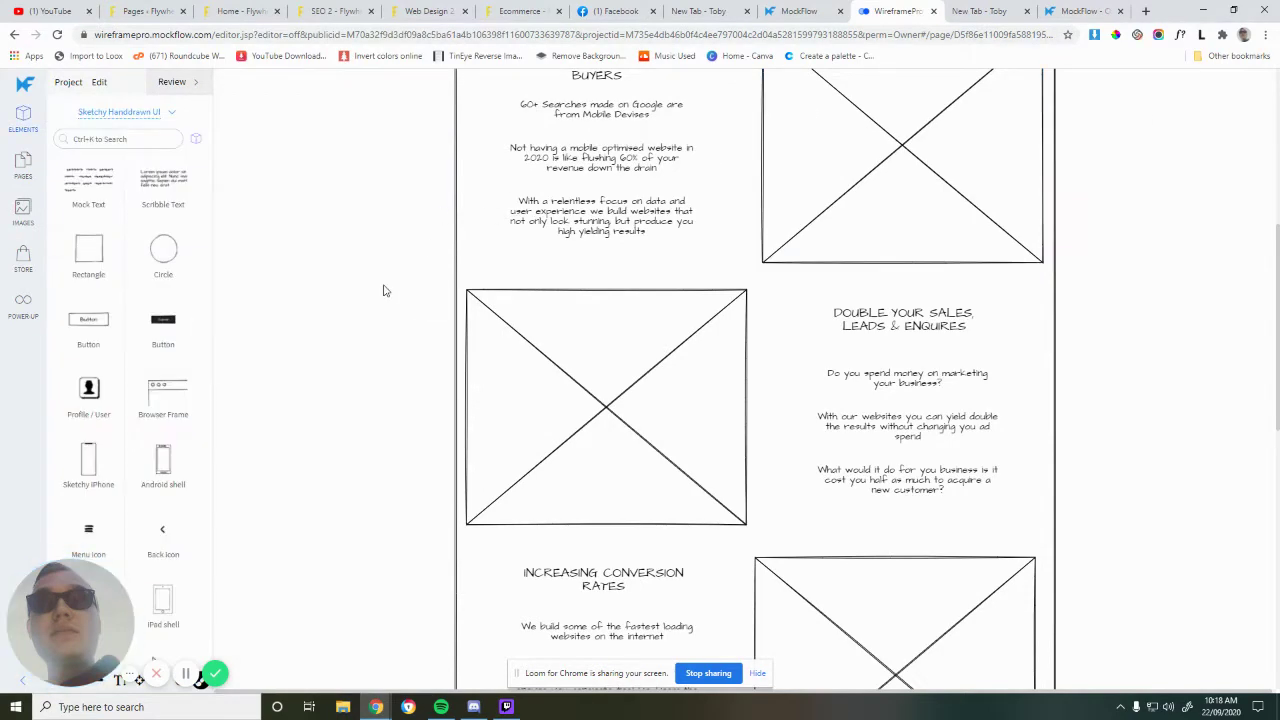
Step: Open the component pack chooser from the Sketchy Handdrawn UI dropdown
scroll(405, 295, "down", 5)
scroll(409, 297, "up", 4)
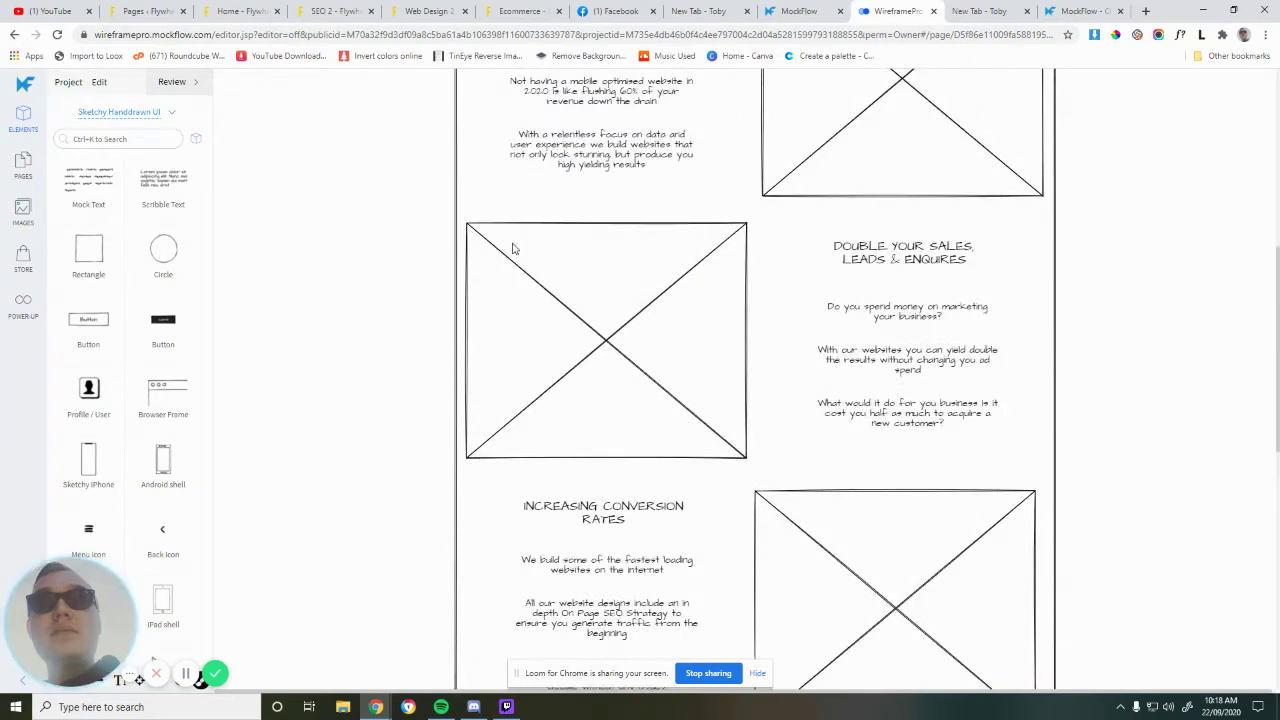
scroll(535, 477, "down", 5)
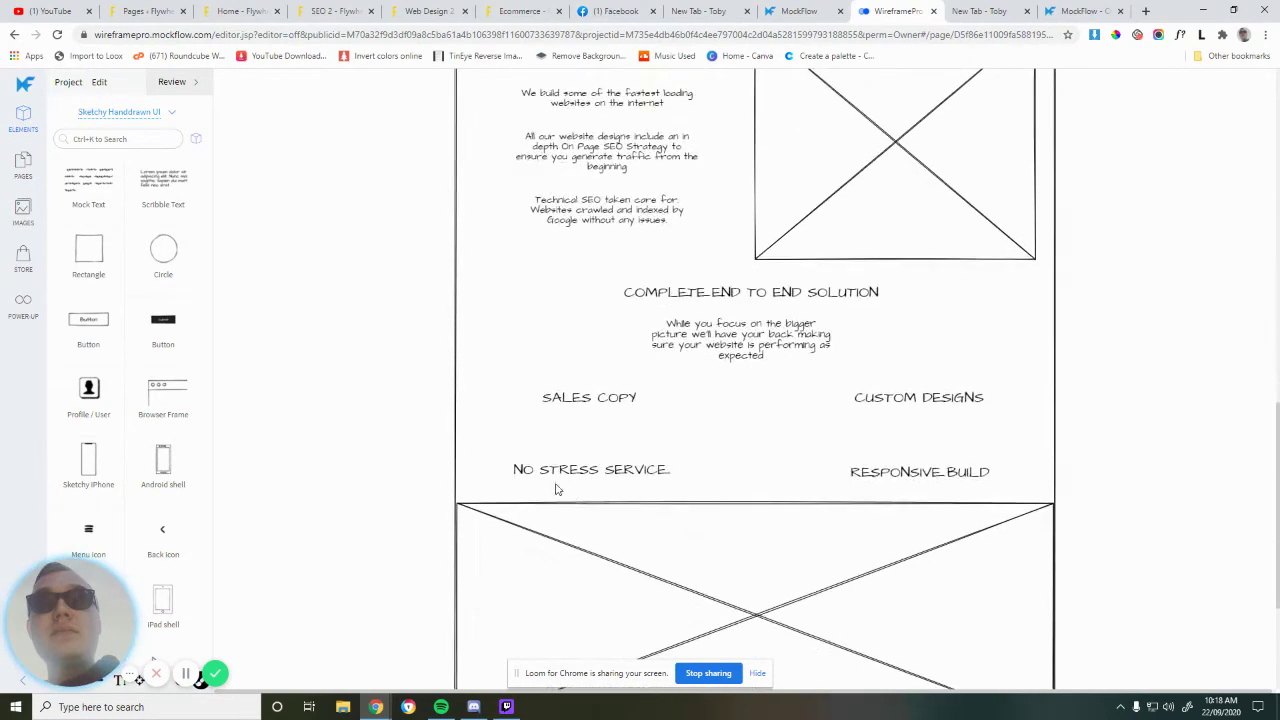
scroll(443, 417, "up", 5)
mouse_move(103, 583)
left_mouse_down()
mouse_move(385, 488)
mouse_move(416, 354)
left_mouse_up()
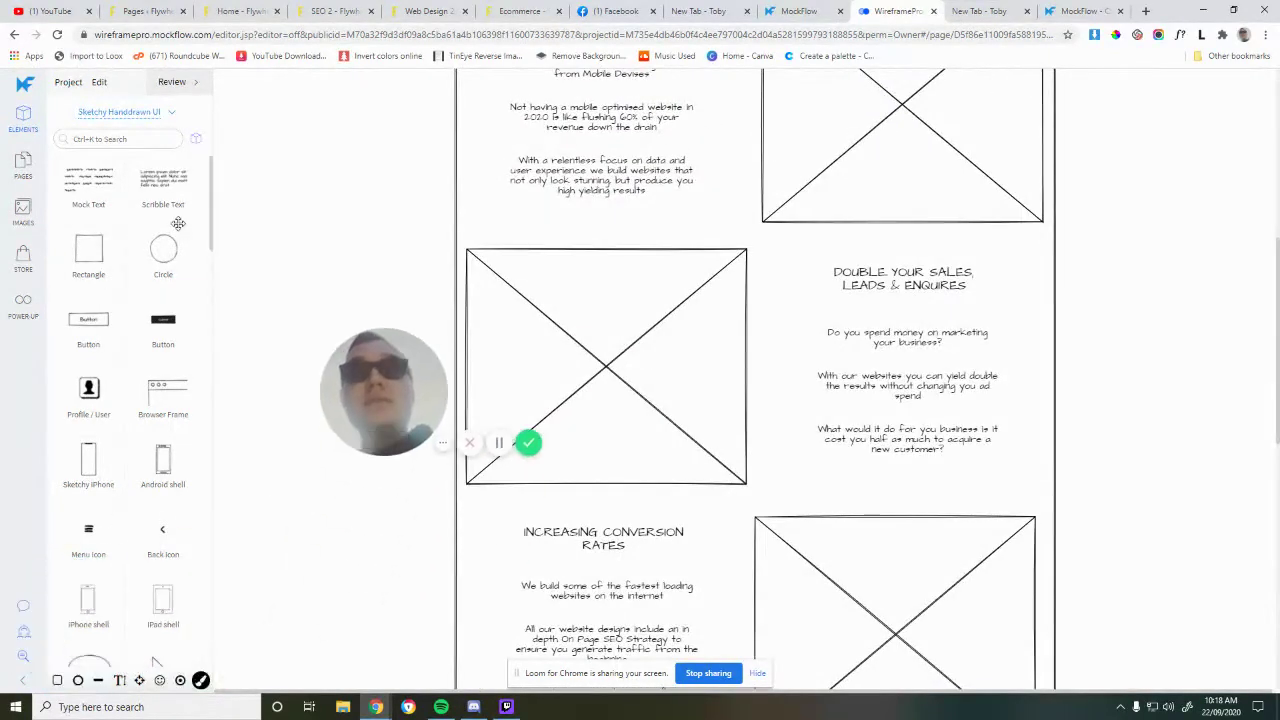
left_click(168, 113)
left_click_drag(381, 391, 640, 358)
Step: Browse the packs list (Common, Web, Bootstrap 4, Material Design) and return to its top
scroll(290, 434, "down", 2)
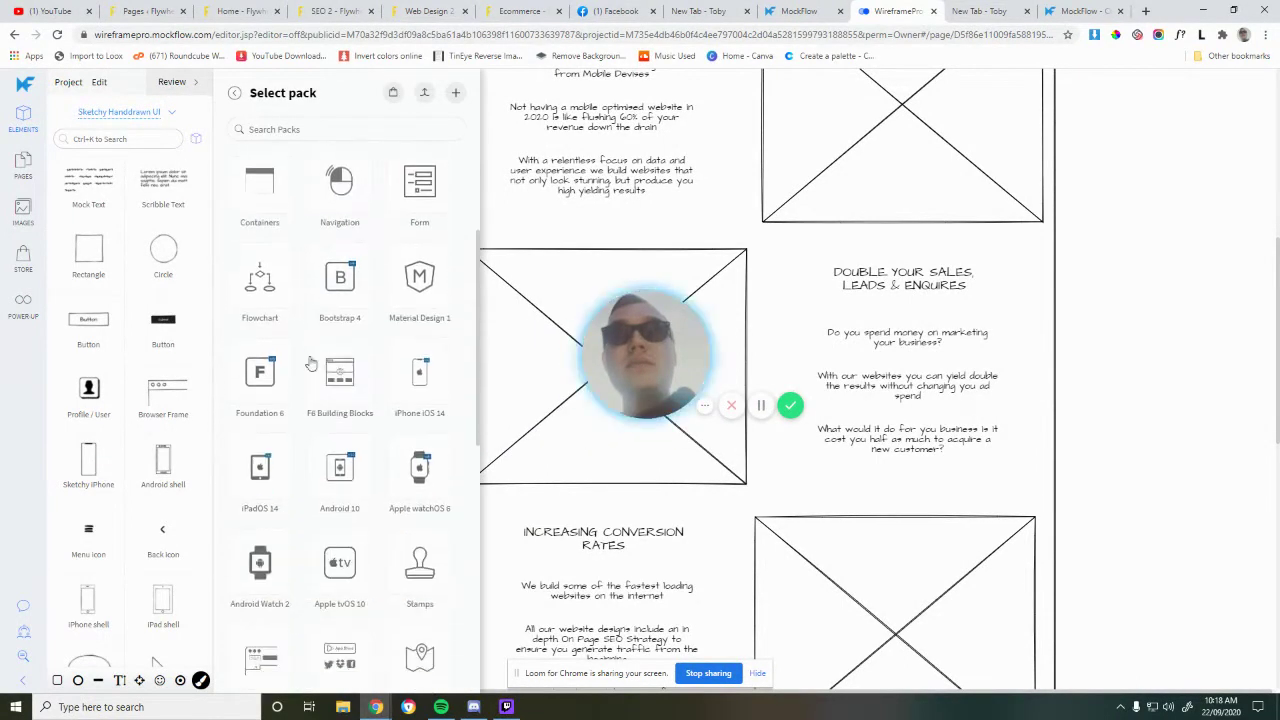
scroll(281, 415, "down", 3)
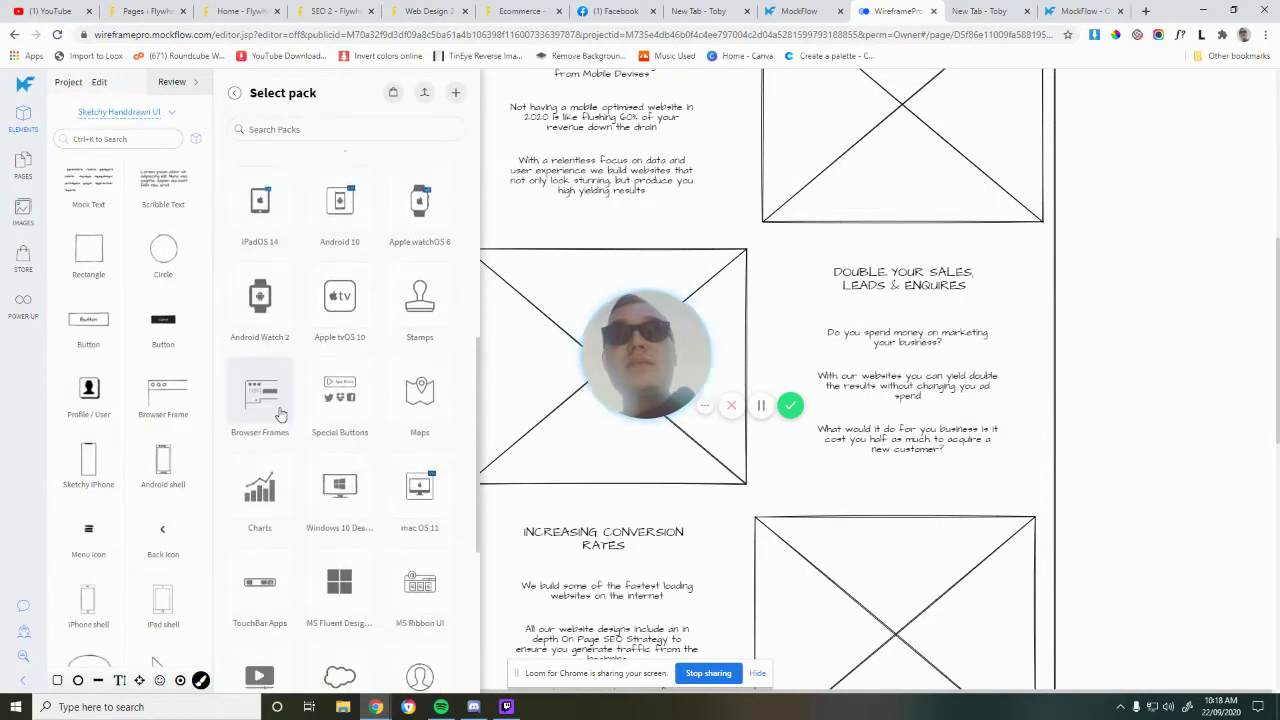
scroll(376, 565, "down", 3)
scroll(376, 565, "down", 1)
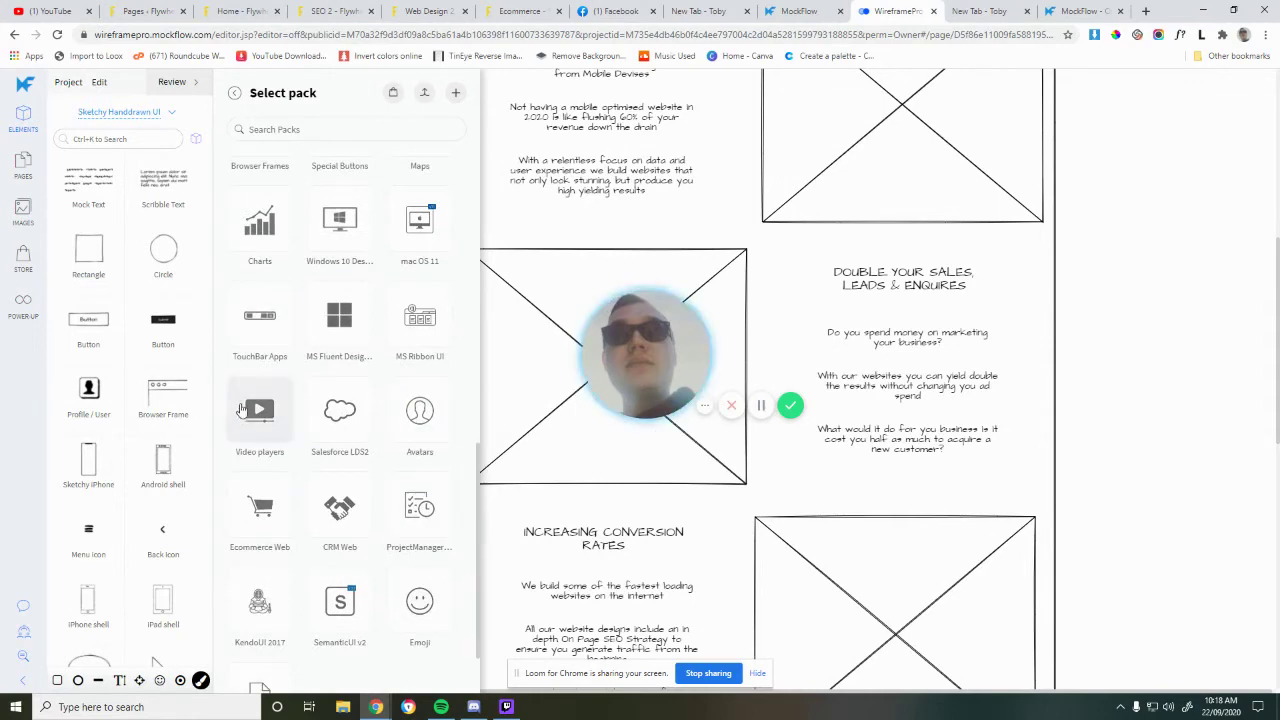
scroll(325, 510, "down", 3)
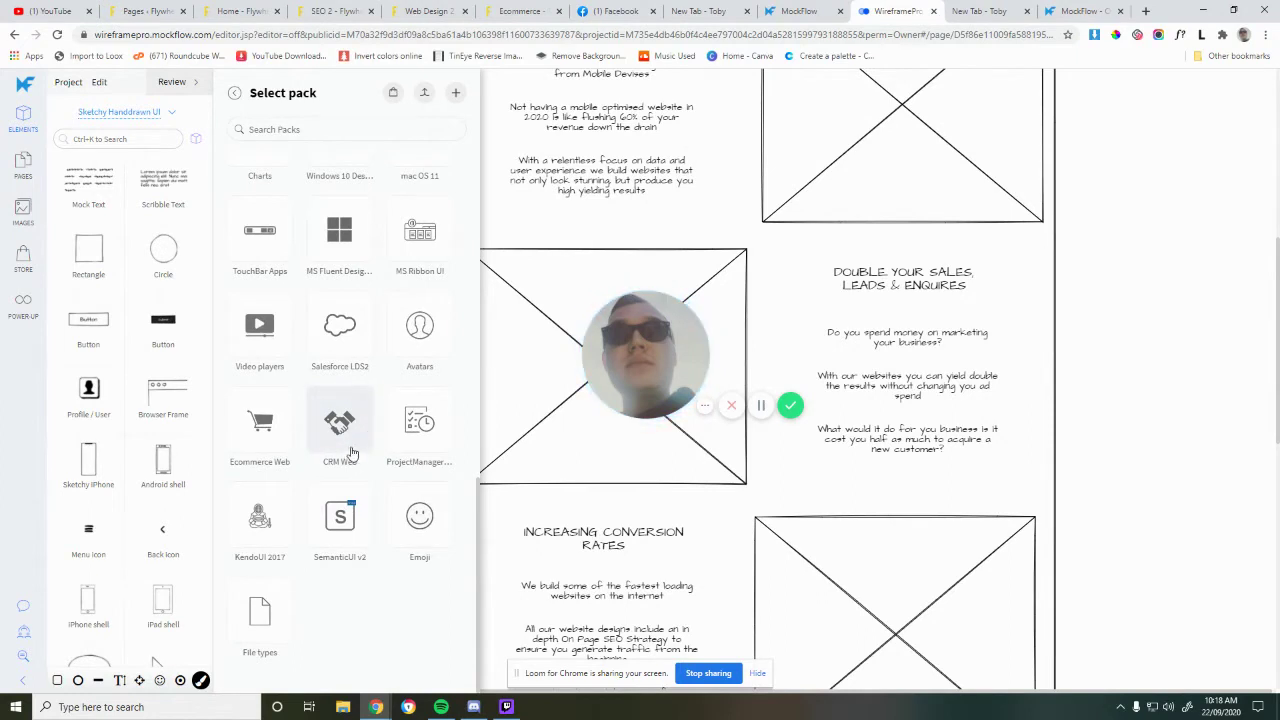
scroll(350, 450, "up", 10)
scroll(323, 483, "up", 1)
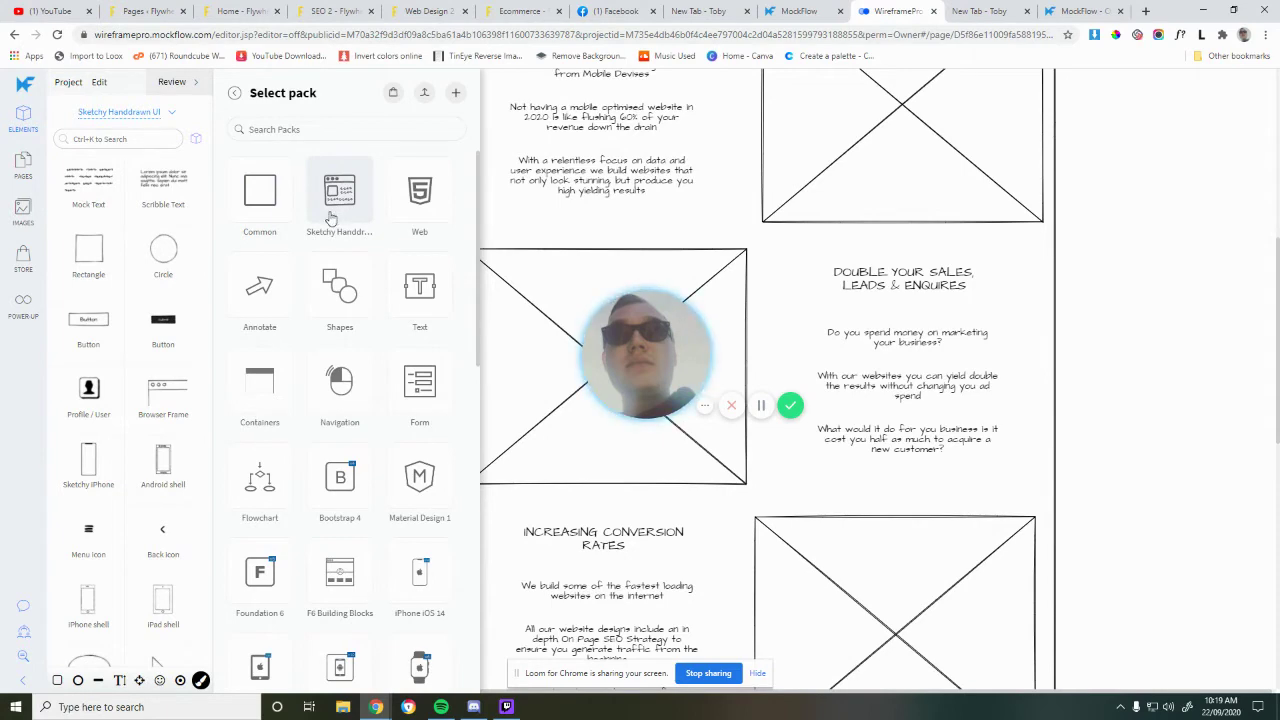
left_click(526, 148)
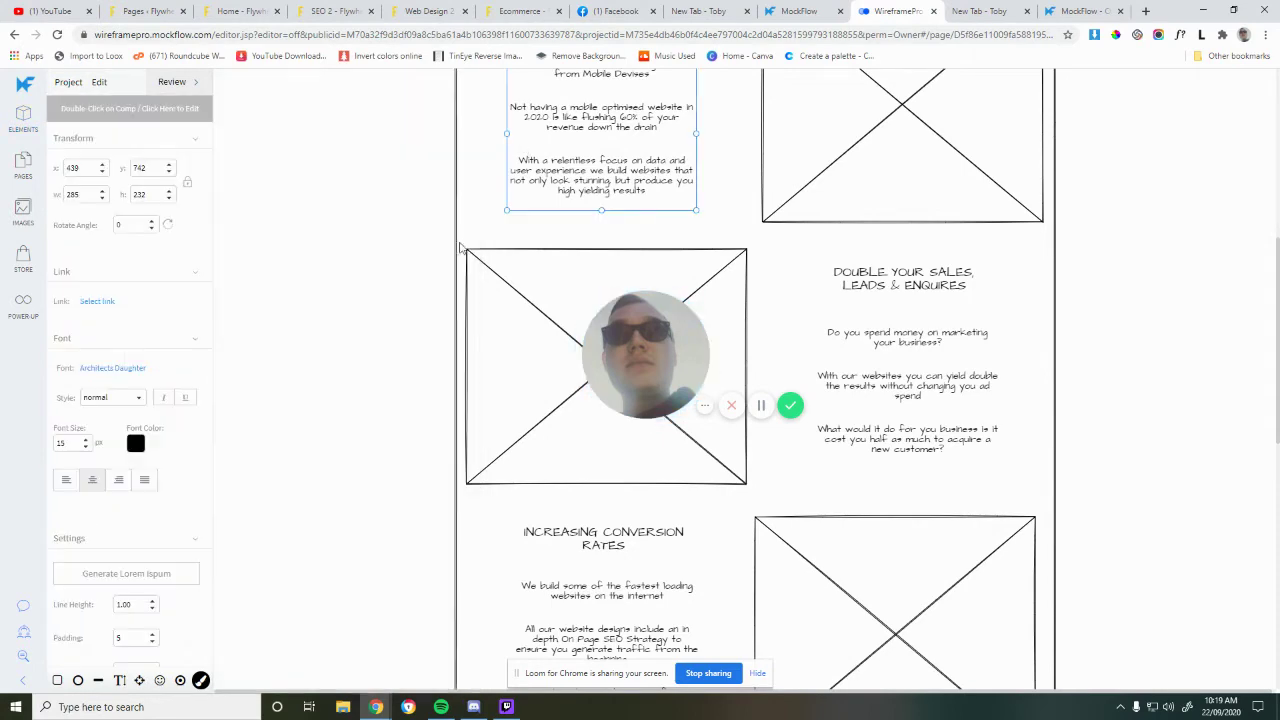
left_click_drag(606, 344, 311, 567)
scroll(738, 445, "up", 5)
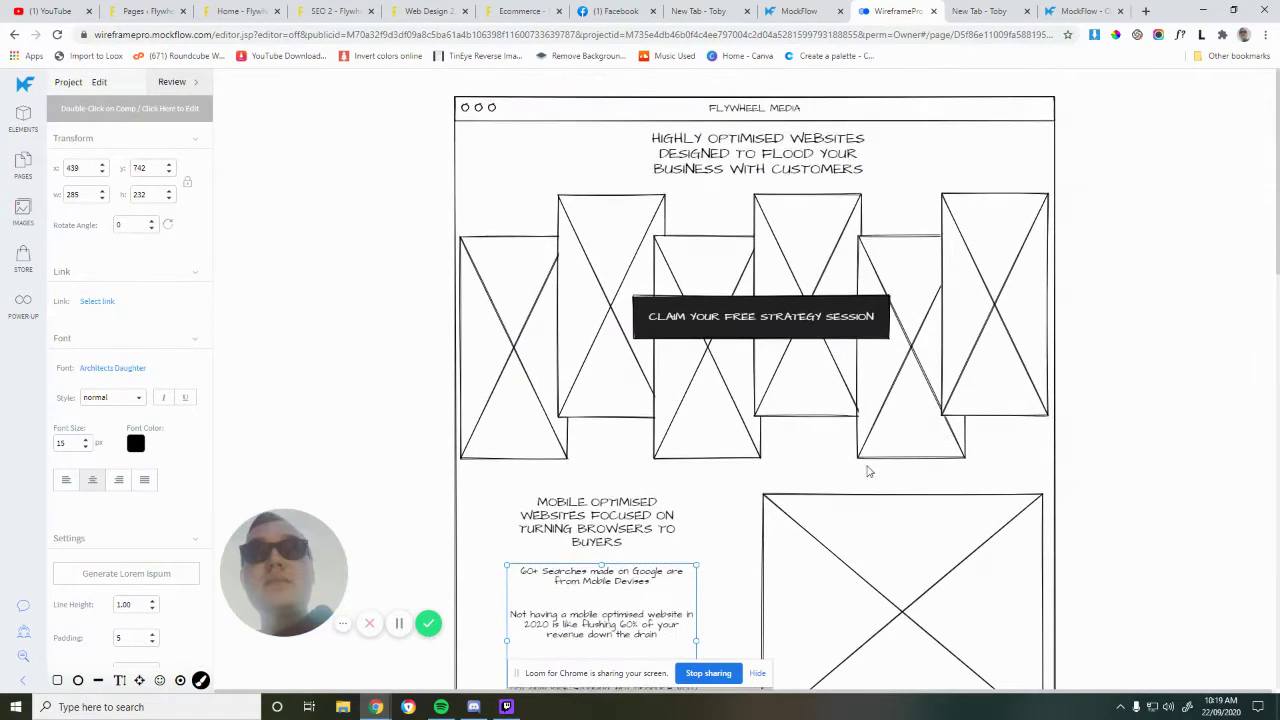
scroll(738, 445, "down", 10)
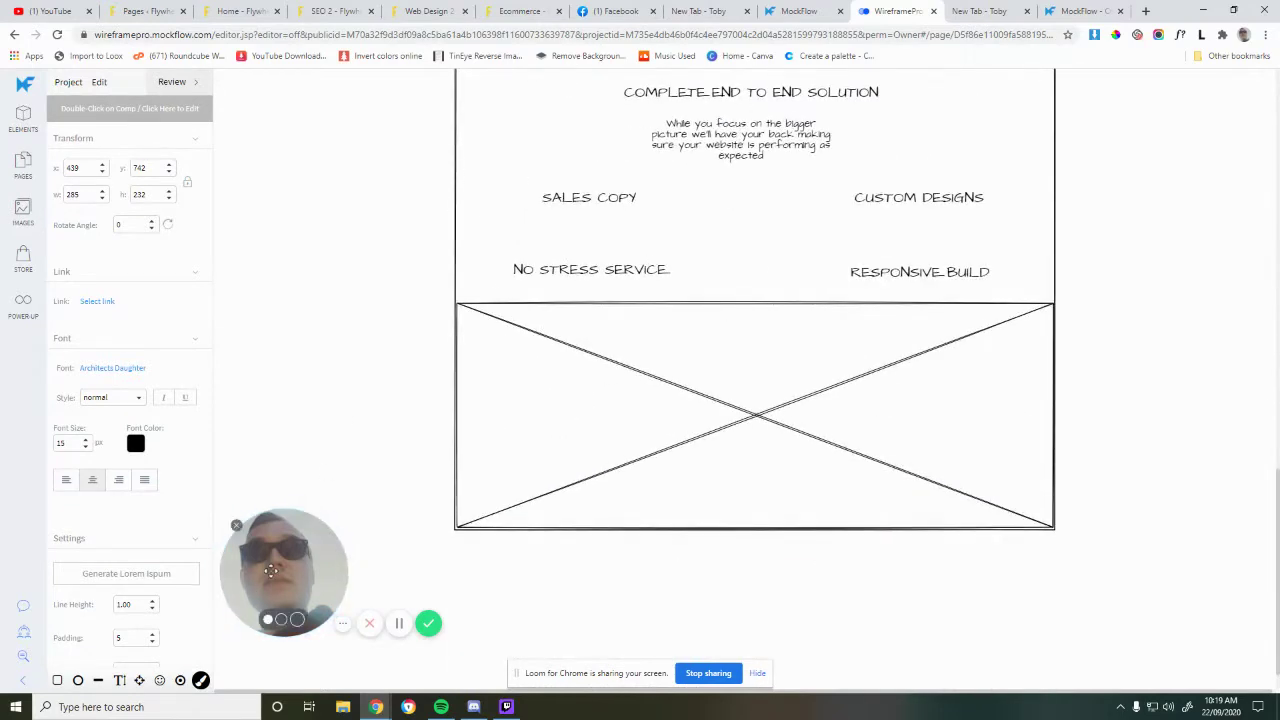
left_click_drag(254, 586, 67, 625)
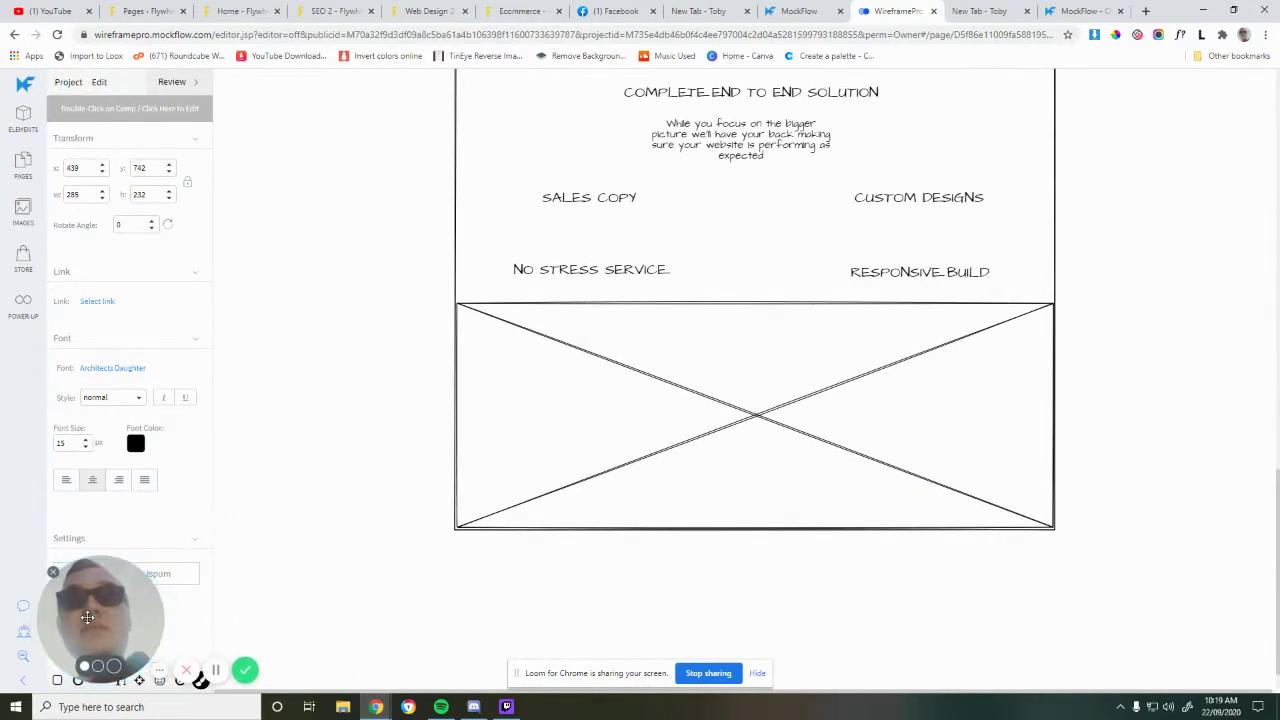
scroll(638, 492, "up", 1)
scroll(638, 492, "up", 10)
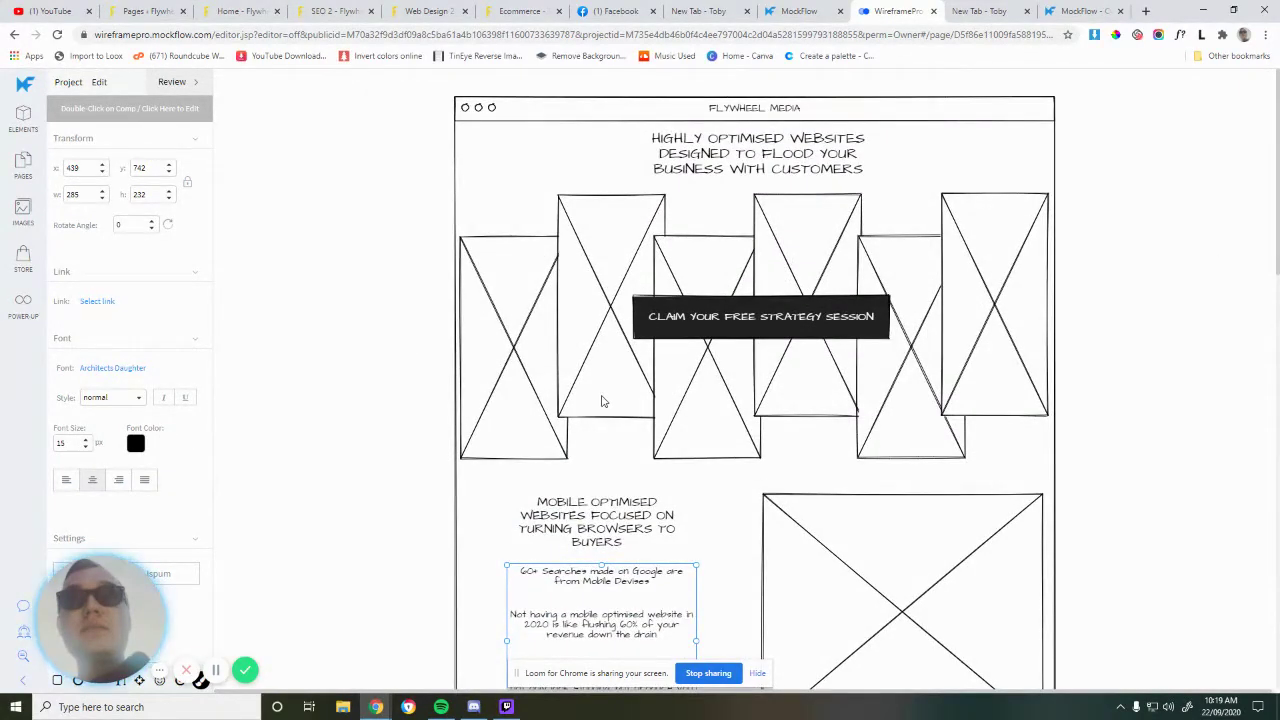
Step: Switch to the live Web Design 2 page and bring it to the top of the page
left_click(430, 11)
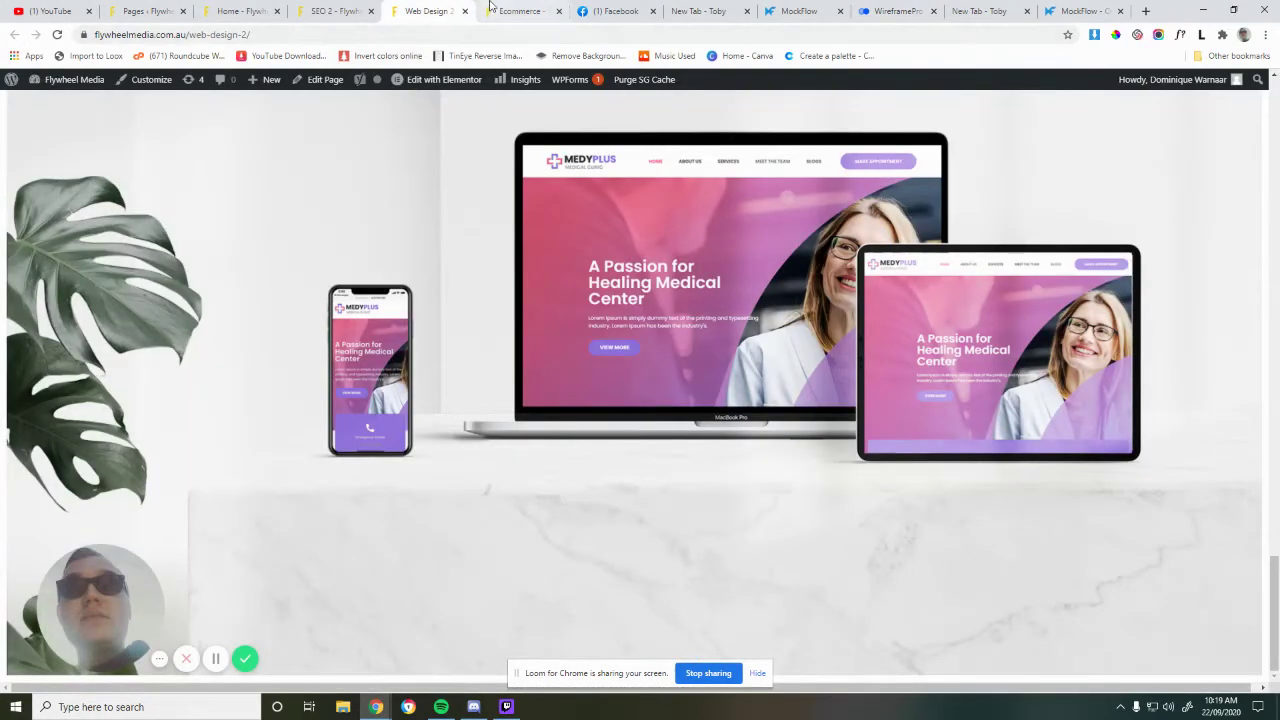
left_click_drag(1275, 579, 1272, 103)
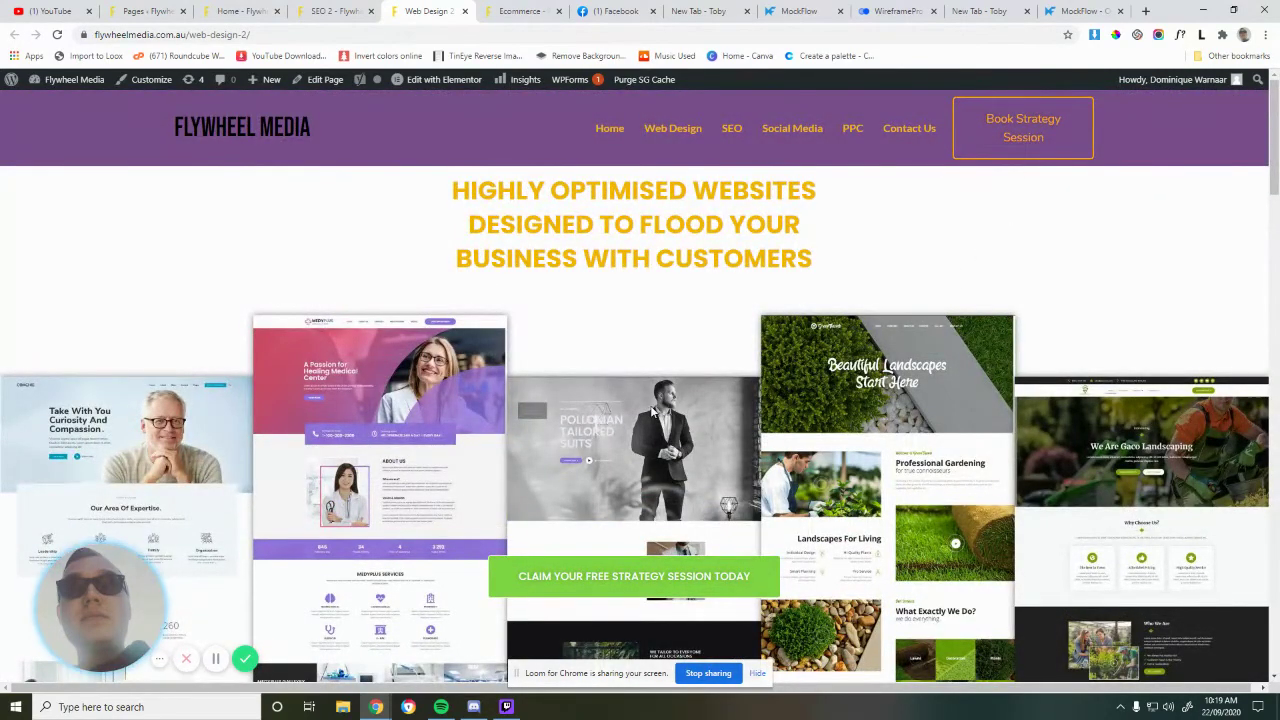
Step: Back in the wireframe editor, select each of the hero's image placeholders in turn
left_click(1088, 11)
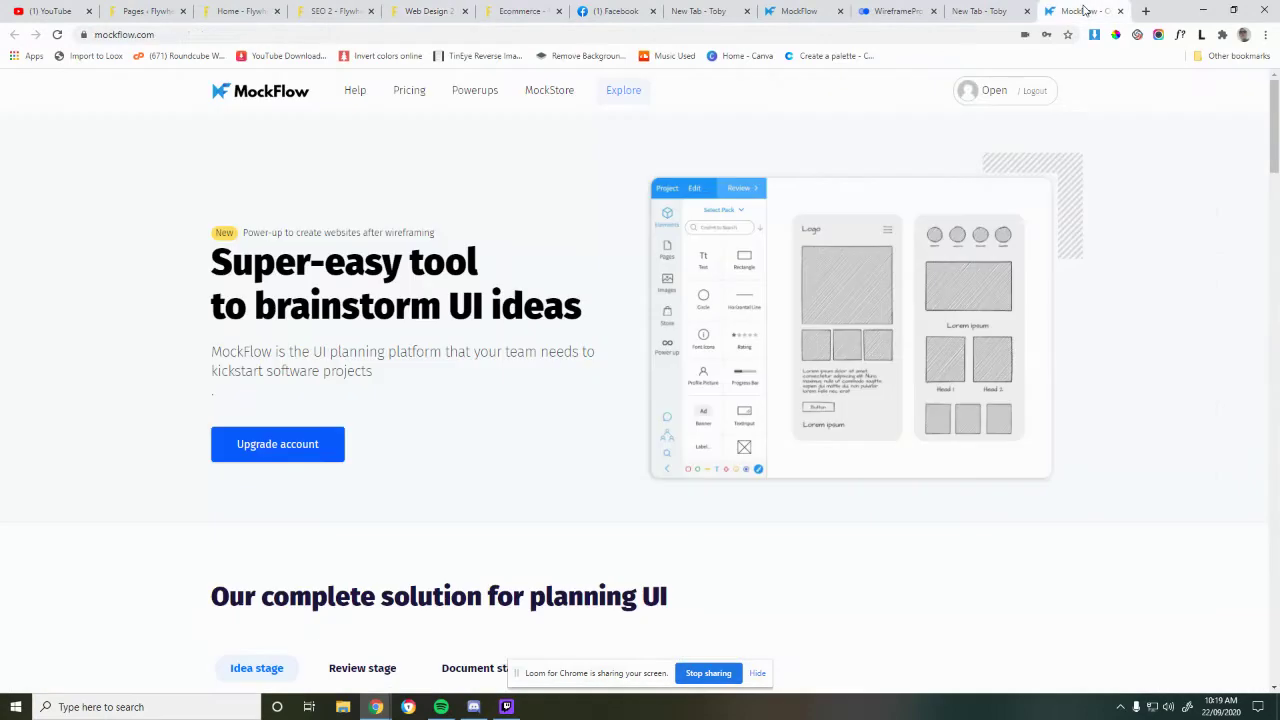
left_click(900, 9)
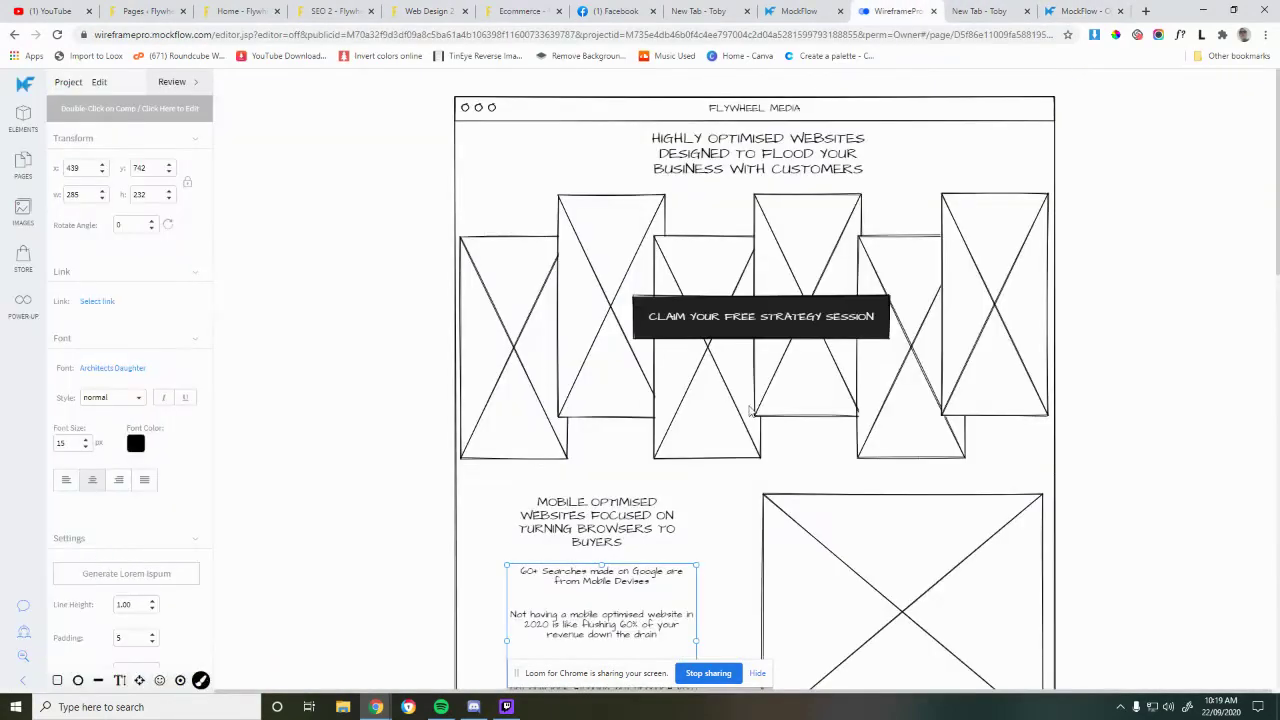
left_click(522, 289)
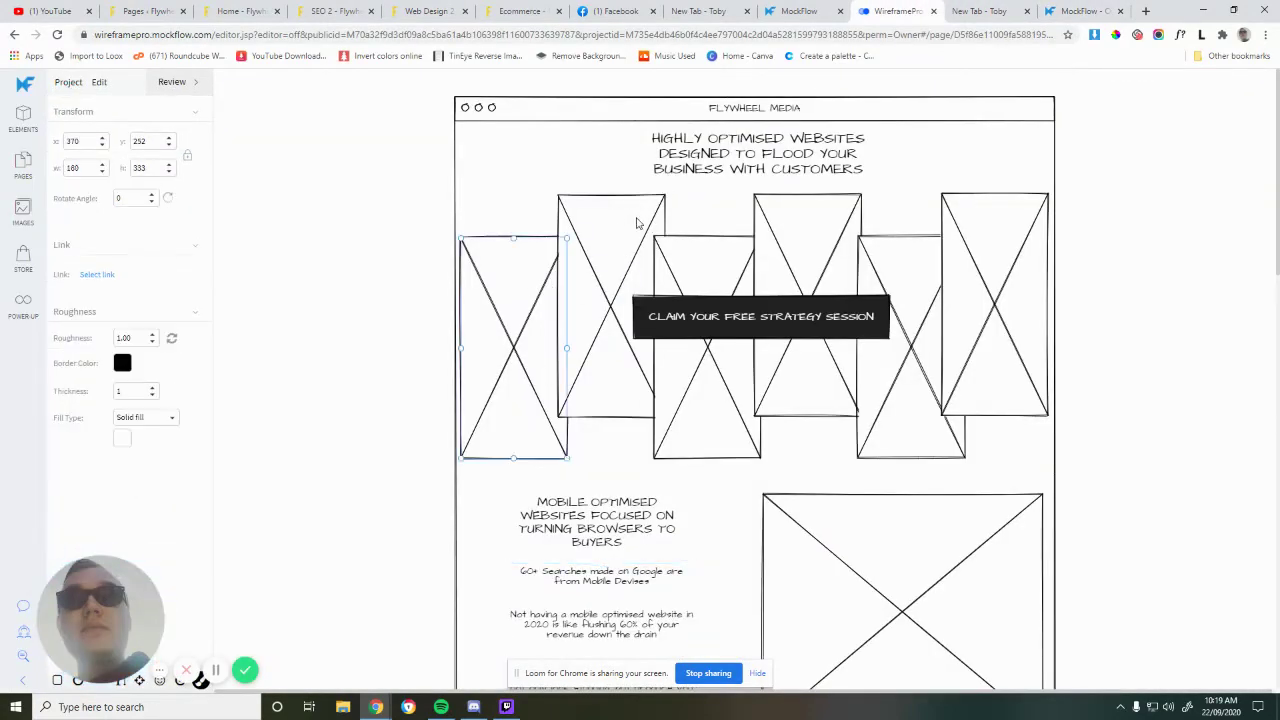
left_click(900, 288)
left_click(714, 264)
left_click(531, 312)
left_click(578, 268)
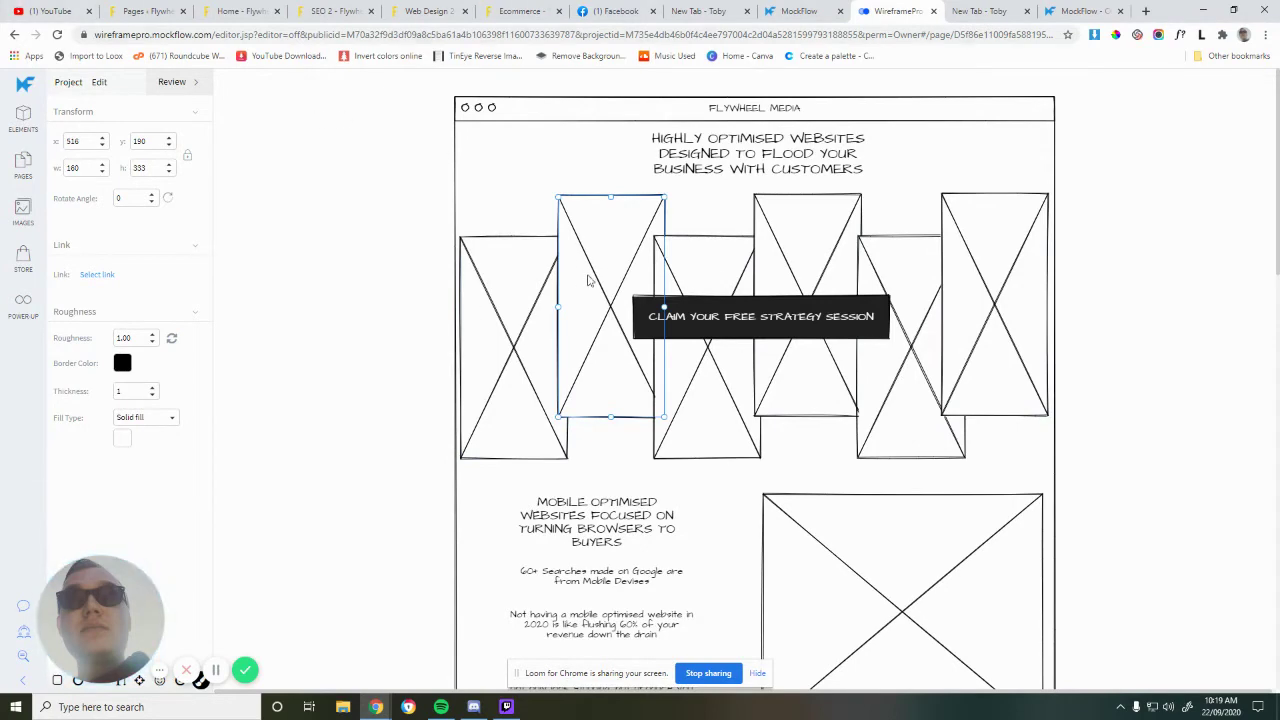
Step: Inspect the Mobile Optimised heading, its paragraph text and the large crossed image placeholder
scroll(586, 282, "down", 4)
scroll(586, 282, "up", 1)
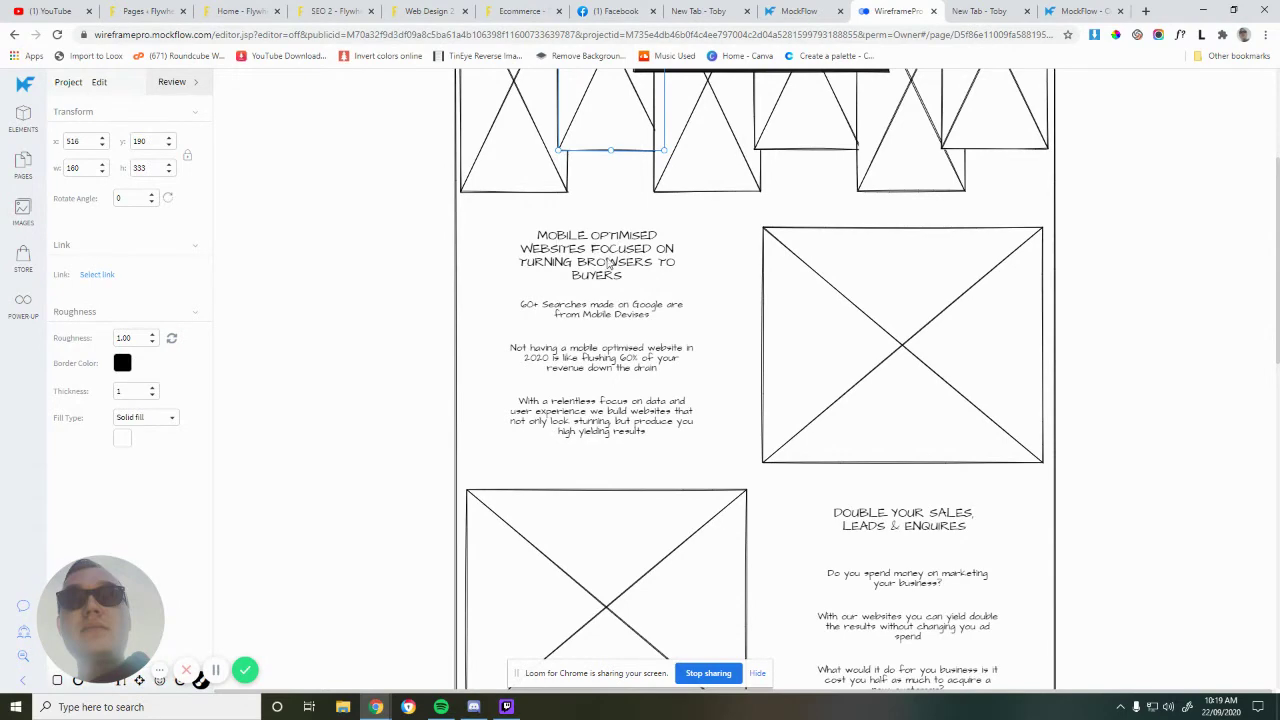
left_click(609, 263)
left_click(614, 319)
scroll(800, 320, "down", 7)
scroll(917, 341, "down", 3)
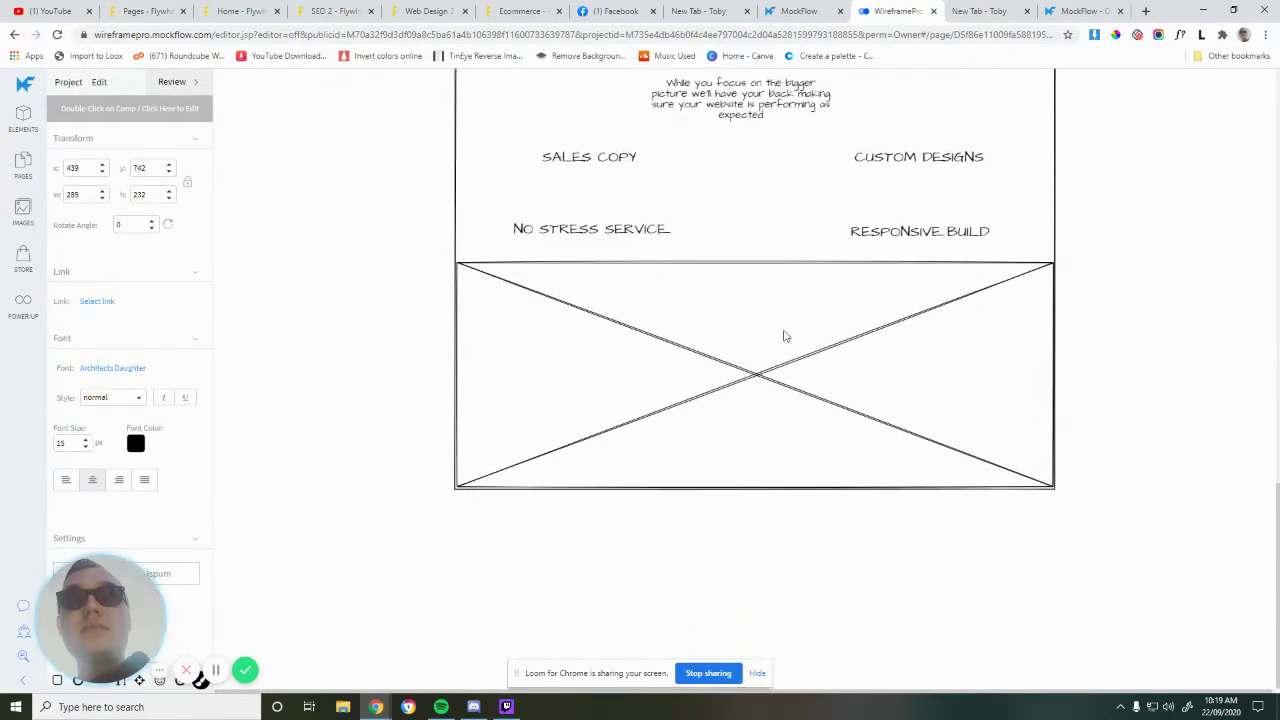
left_click(614, 357)
scroll(690, 239, "up", 5)
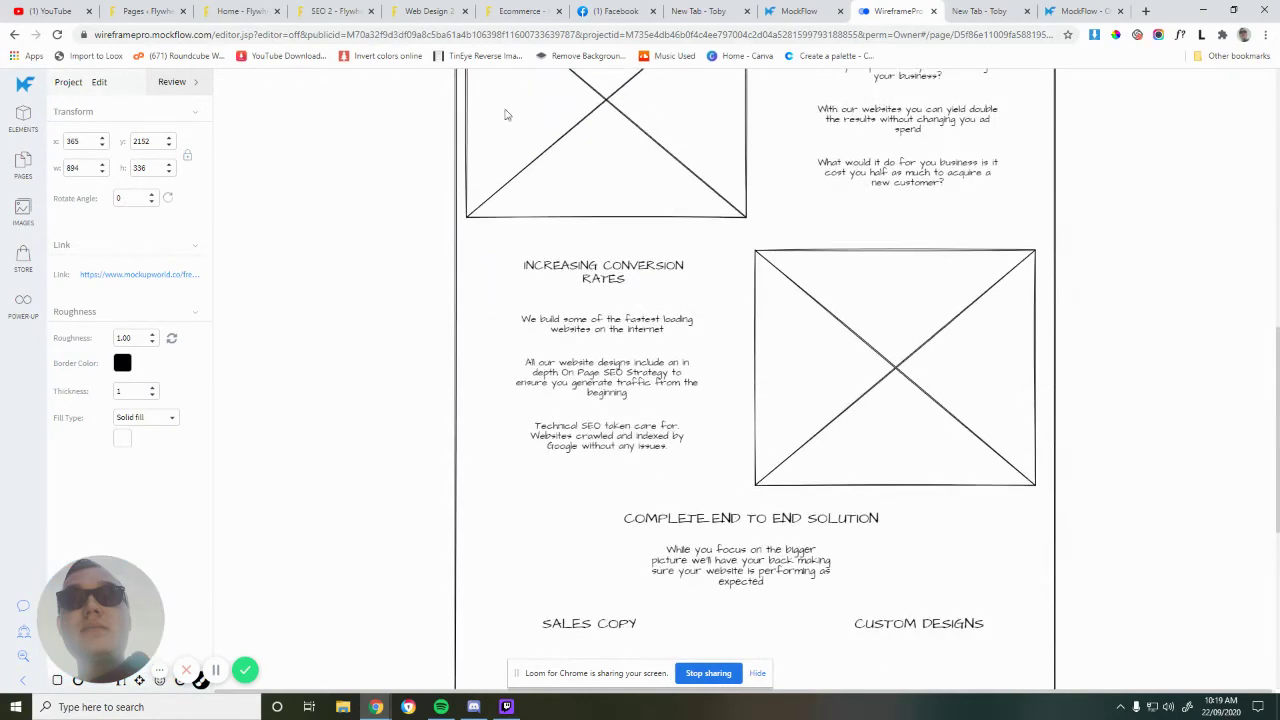
left_click(421, 12)
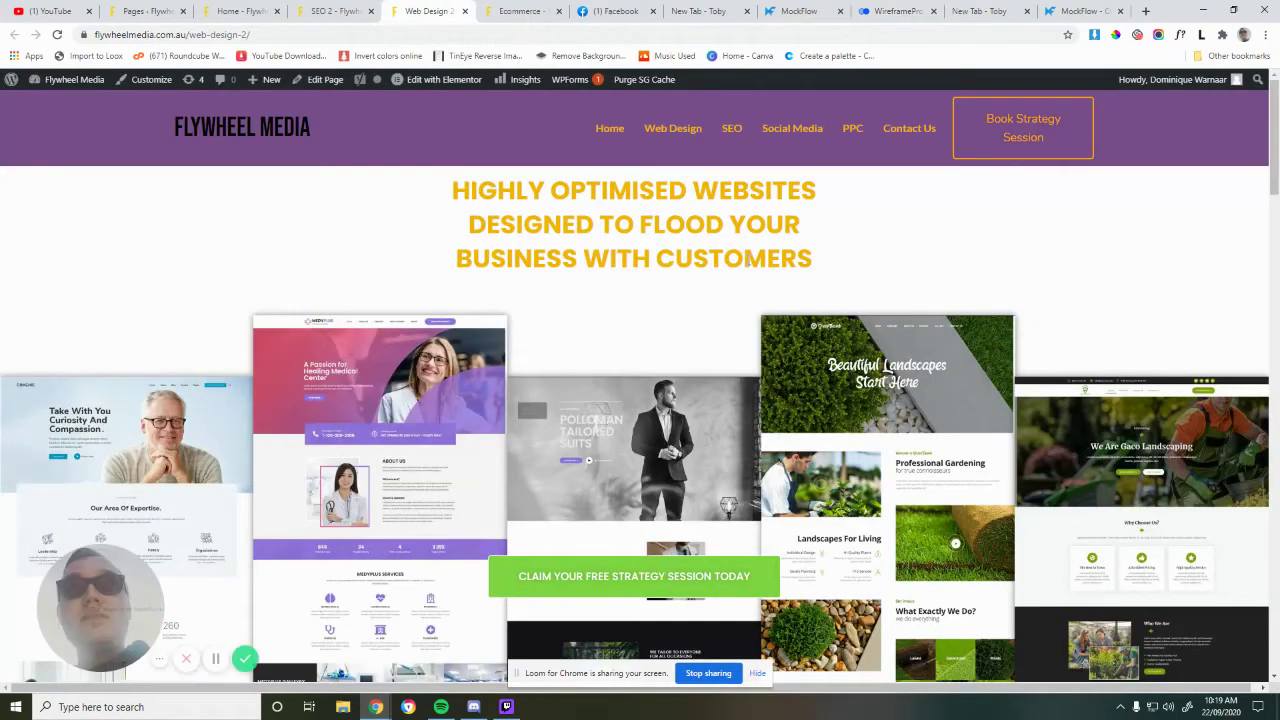
scroll(300, 468, "down", 4)
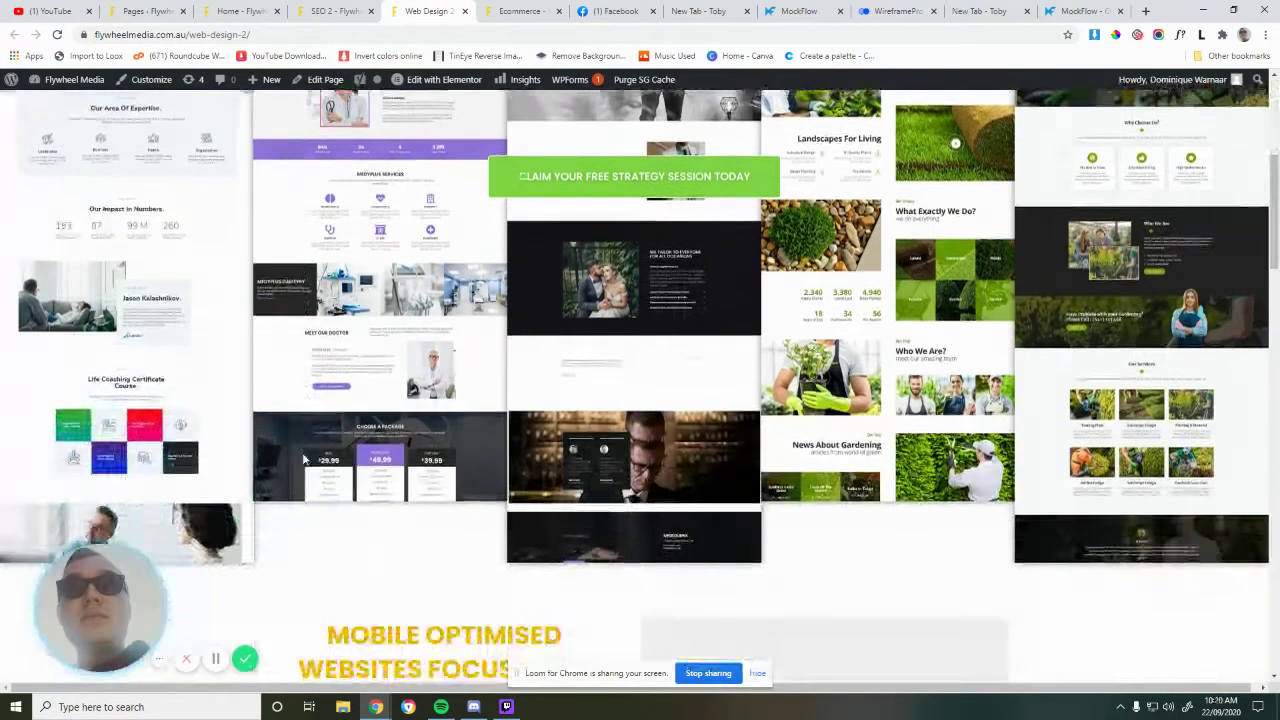
scroll(305, 460, "up", 4)
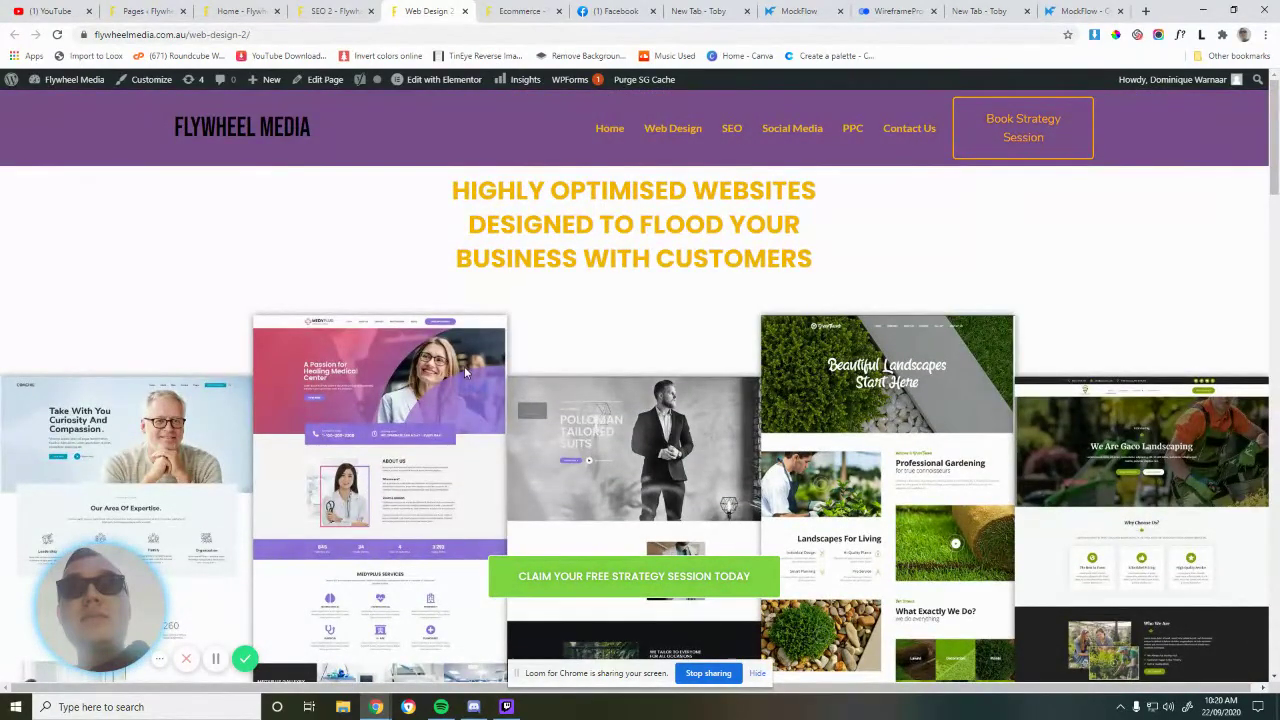
scroll(255, 388, "down", 3)
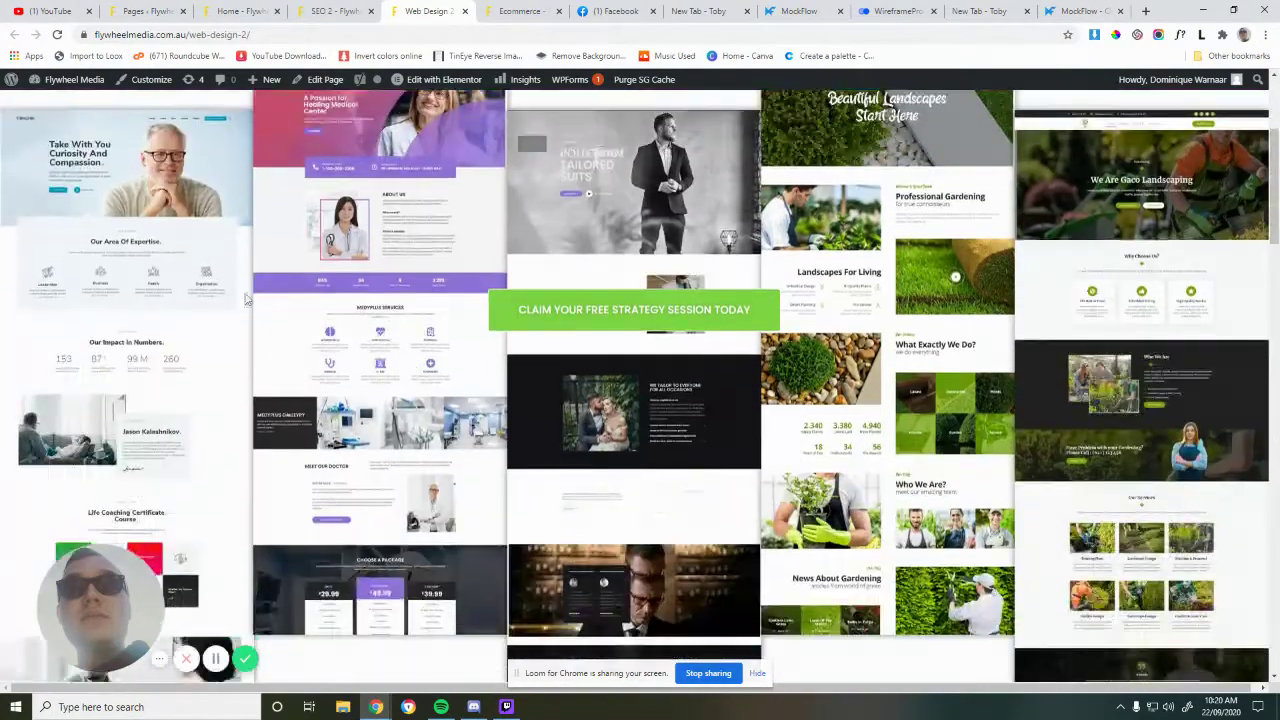
scroll(250, 310, "up", 3)
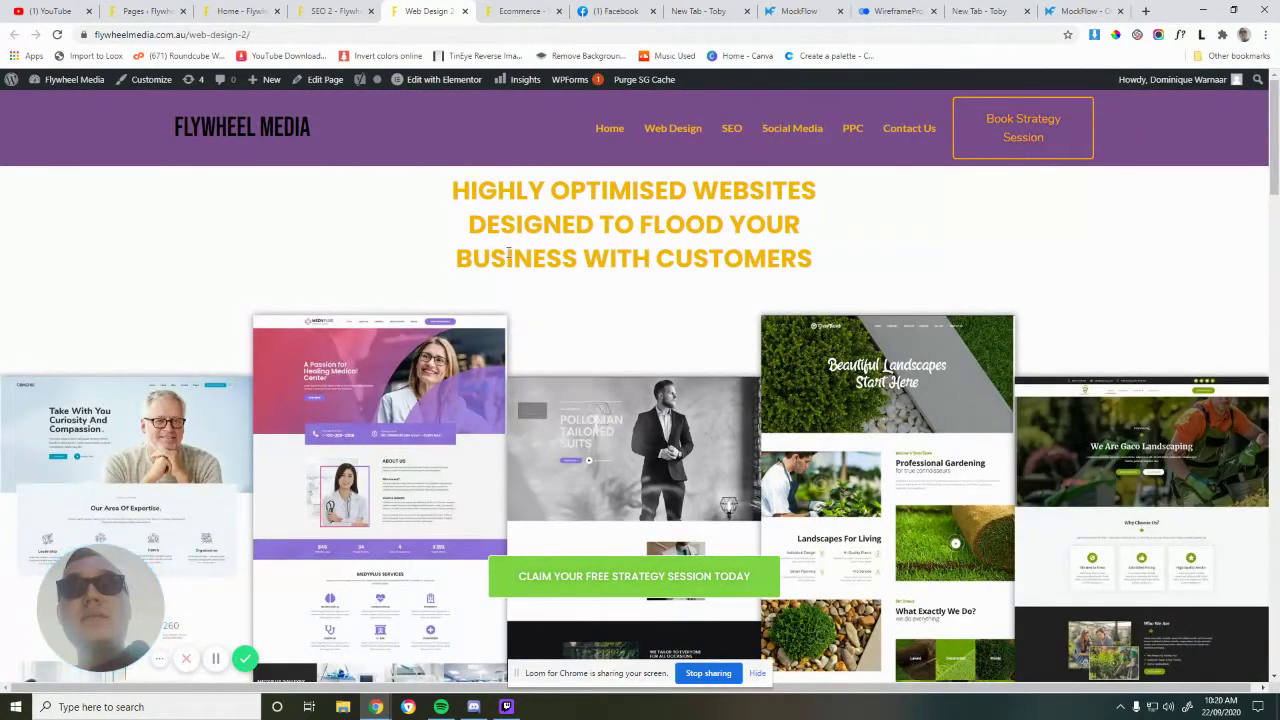
left_click_drag(470, 190, 800, 226)
left_click(640, 300)
scroll(635, 345, "down", 8)
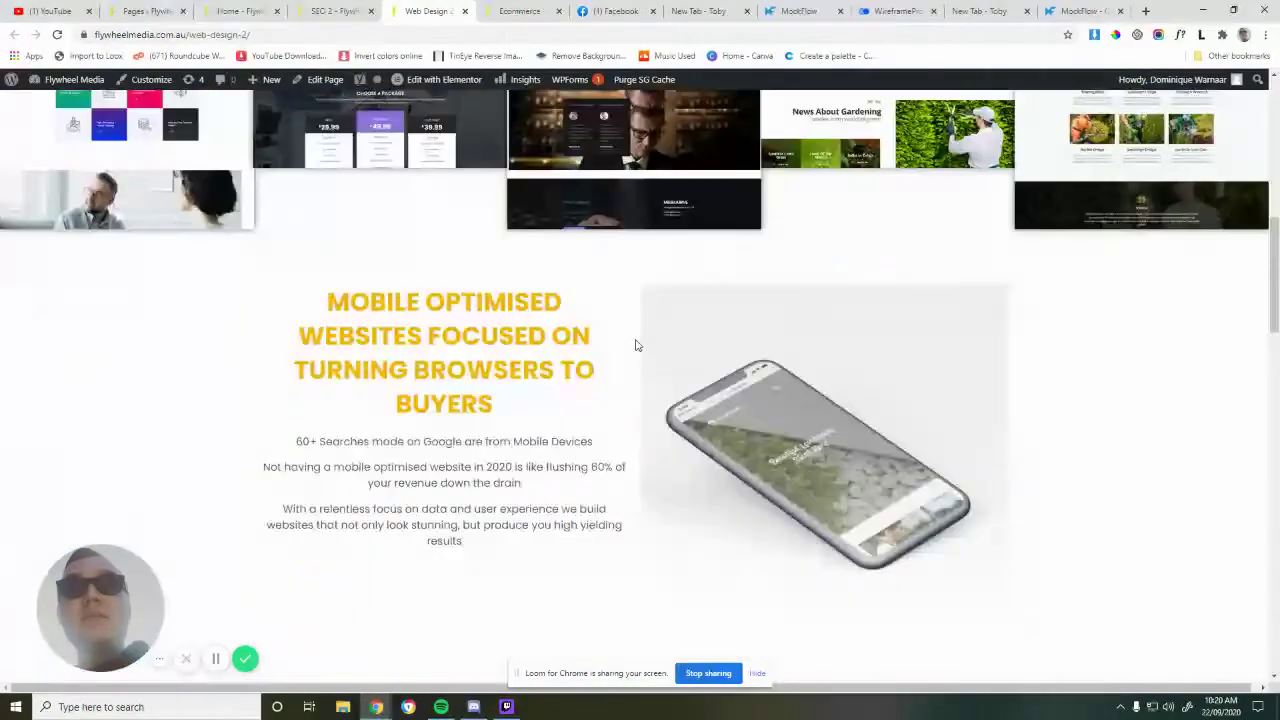
left_click_drag(346, 317, 523, 370)
left_click(523, 370)
scroll(520, 375, "down", 3)
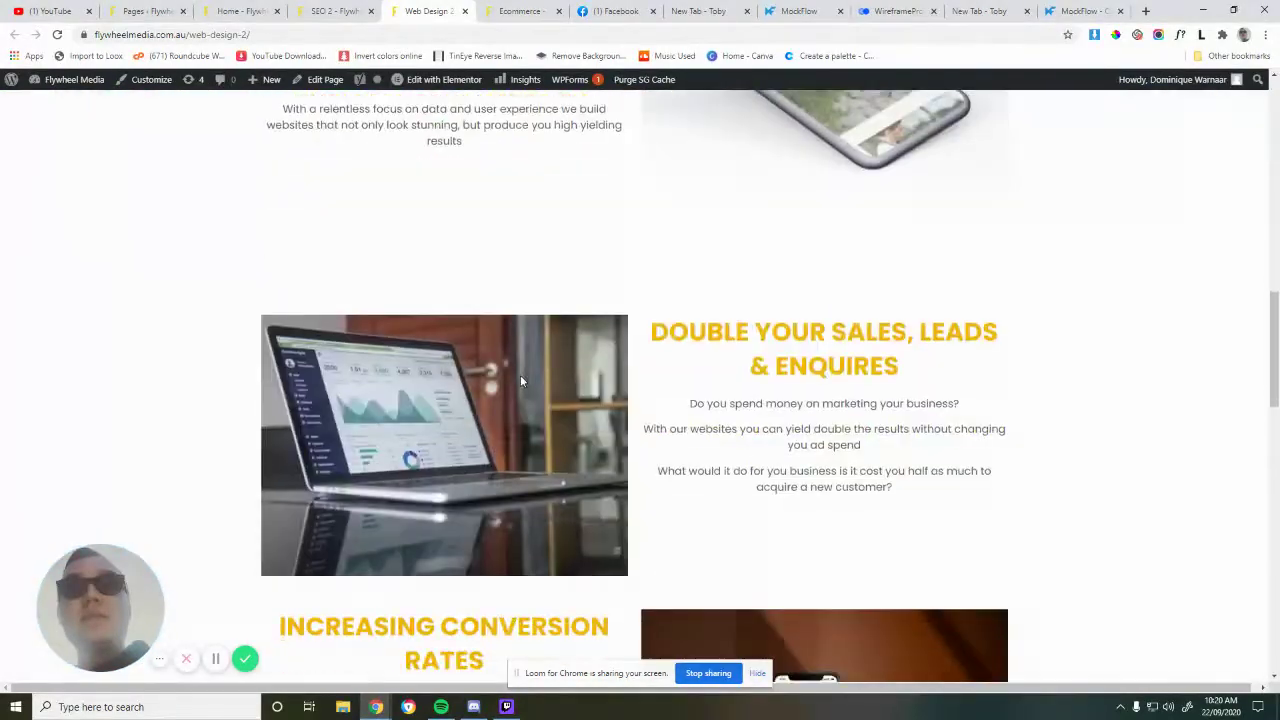
scroll(765, 305, "down", 3)
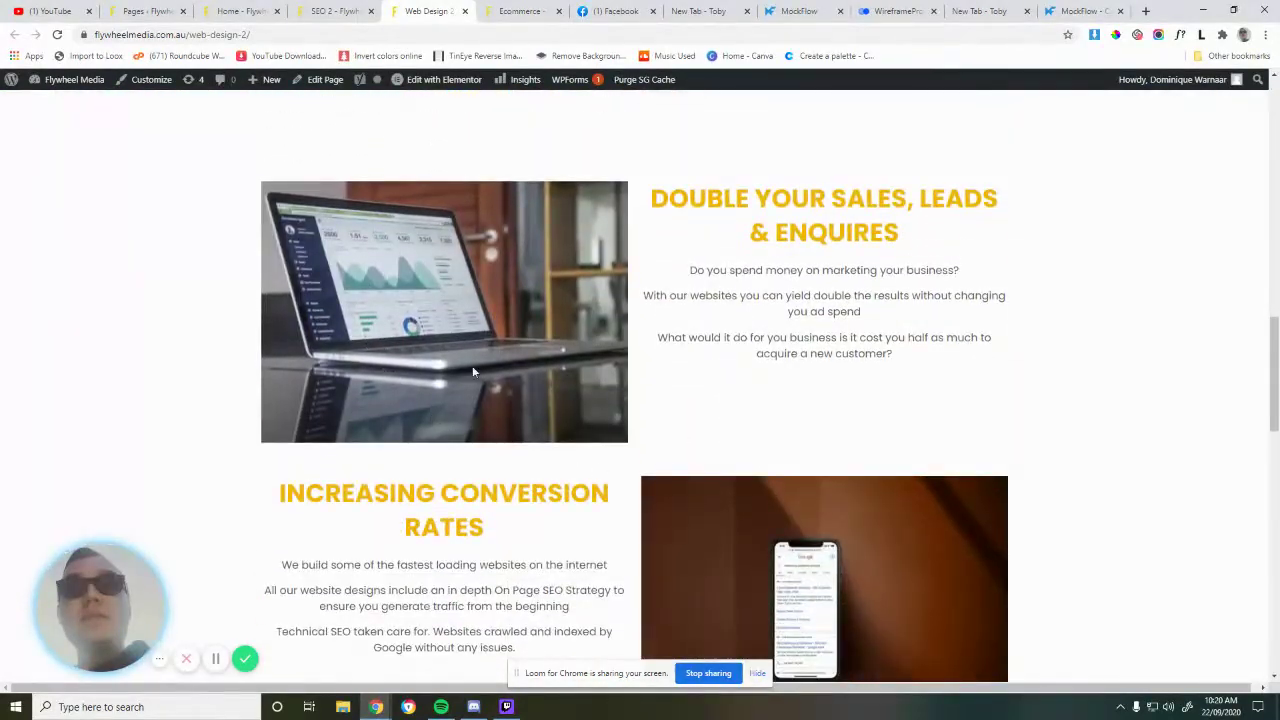
scroll(388, 346, "up", 4)
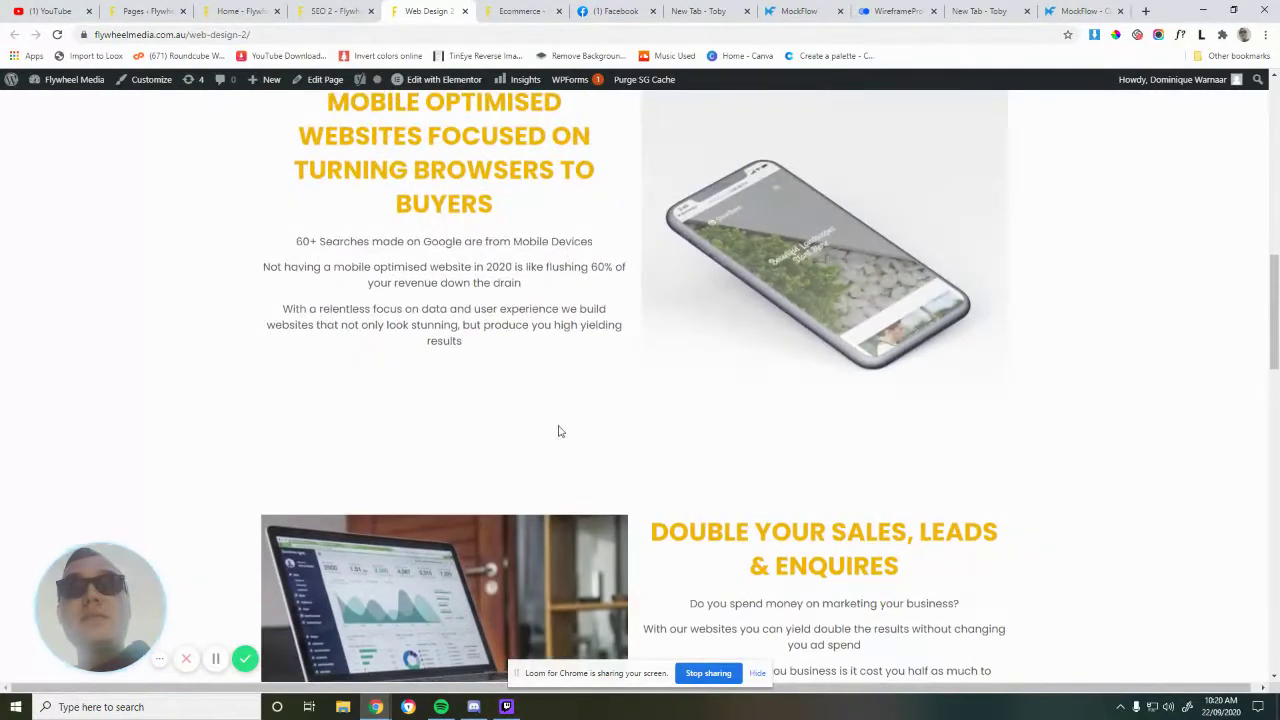
scroll(610, 490, "down", 2)
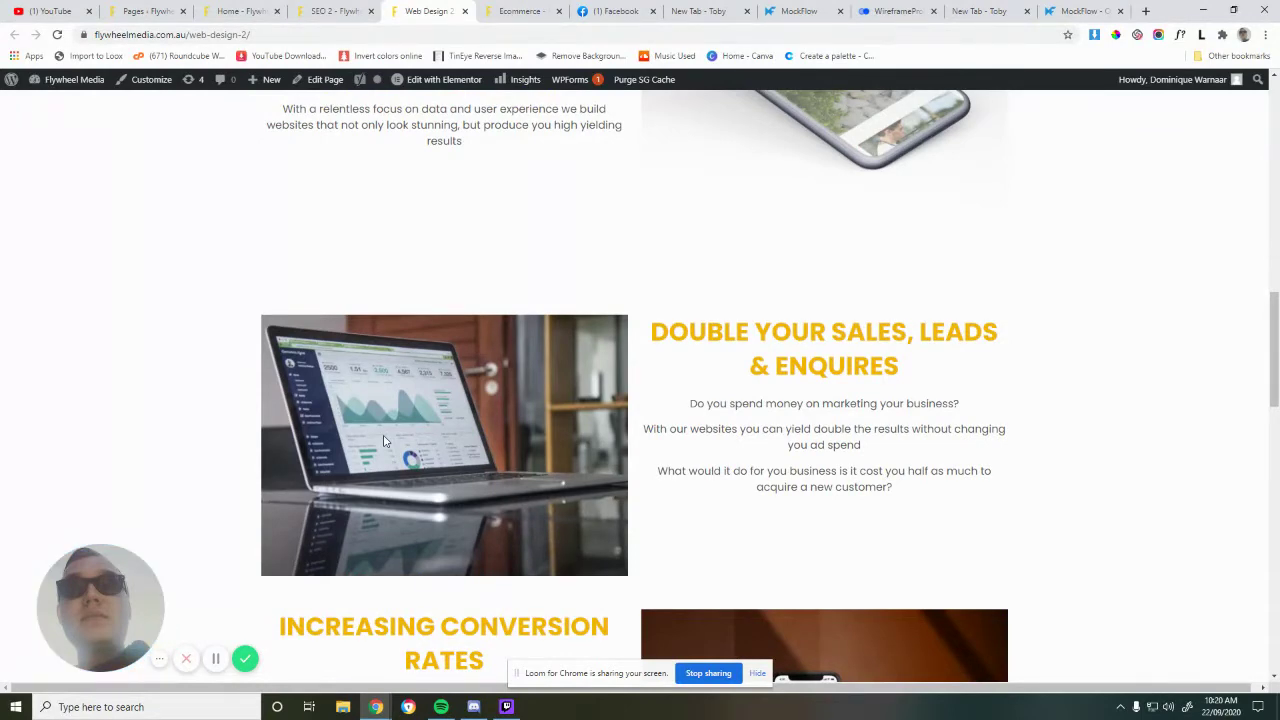
scroll(375, 440, "up", 3)
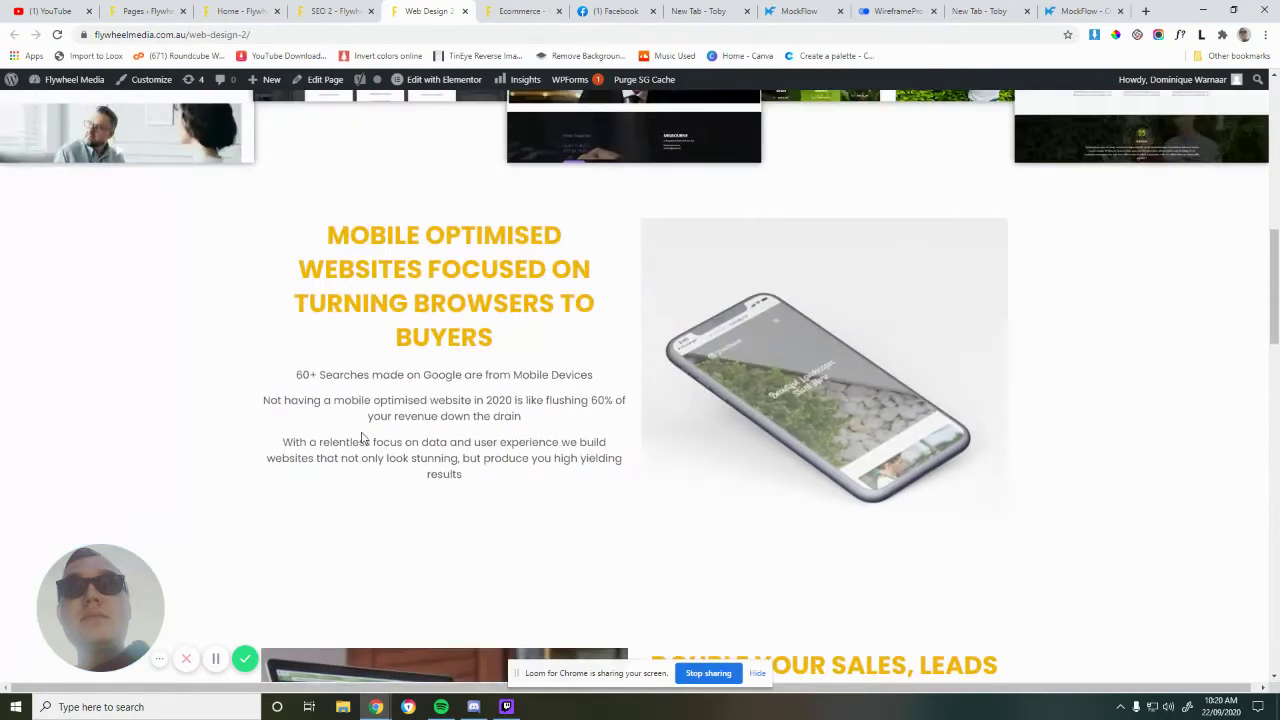
scroll(363, 440, "down", 4)
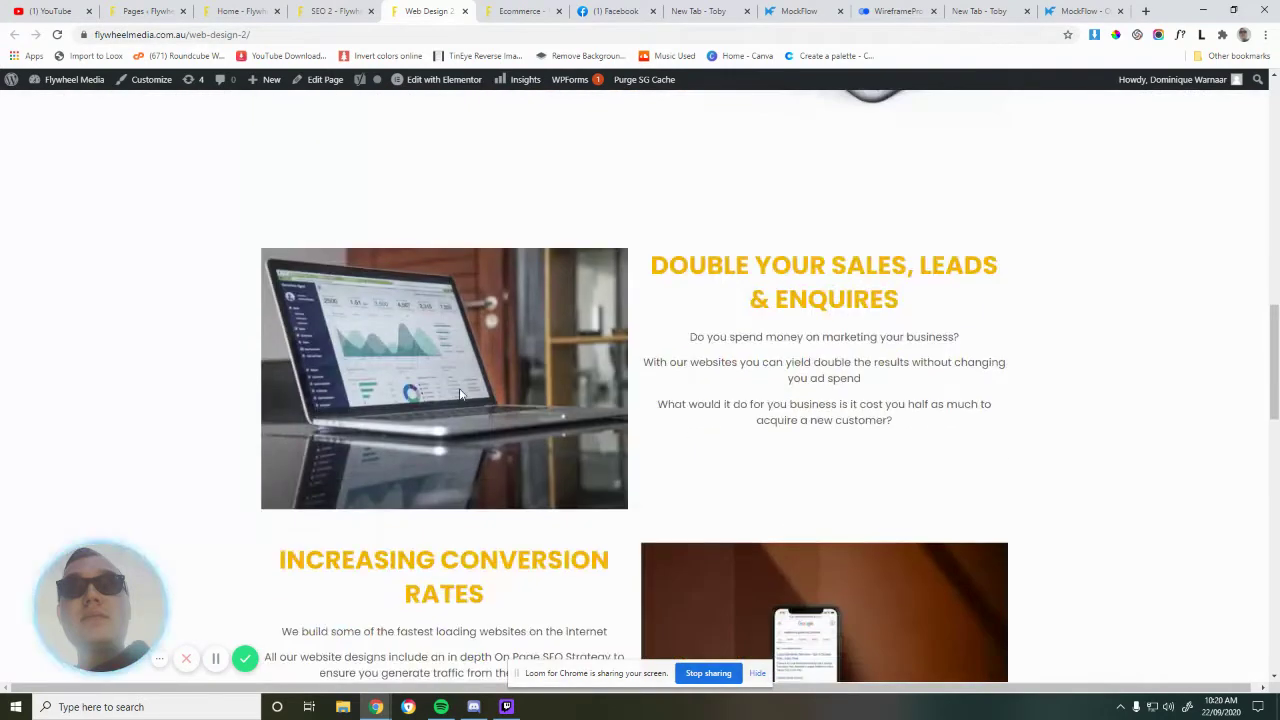
scroll(461, 394, "down", 6)
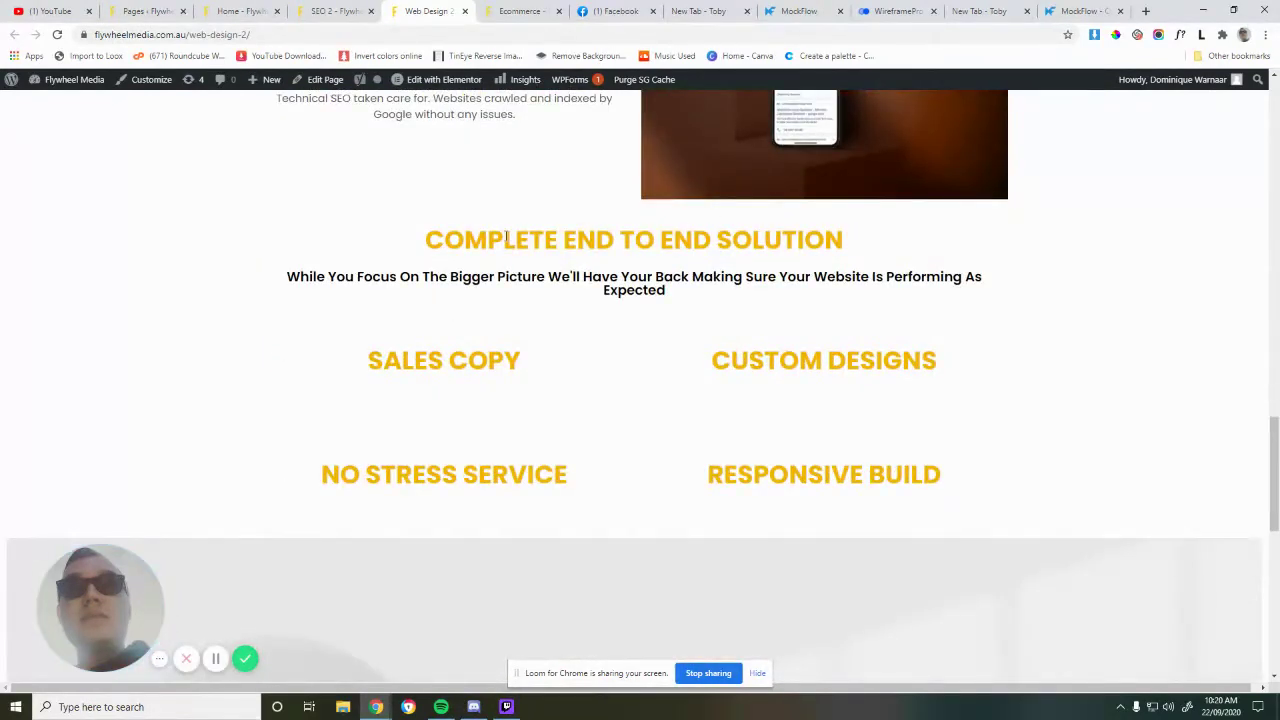
left_click_drag(532, 232, 875, 248)
left_click(407, 293)
left_click_drag(726, 360, 883, 362)
left_click_drag(380, 474, 886, 474)
left_click(457, 366)
scroll(651, 427, "down", 5)
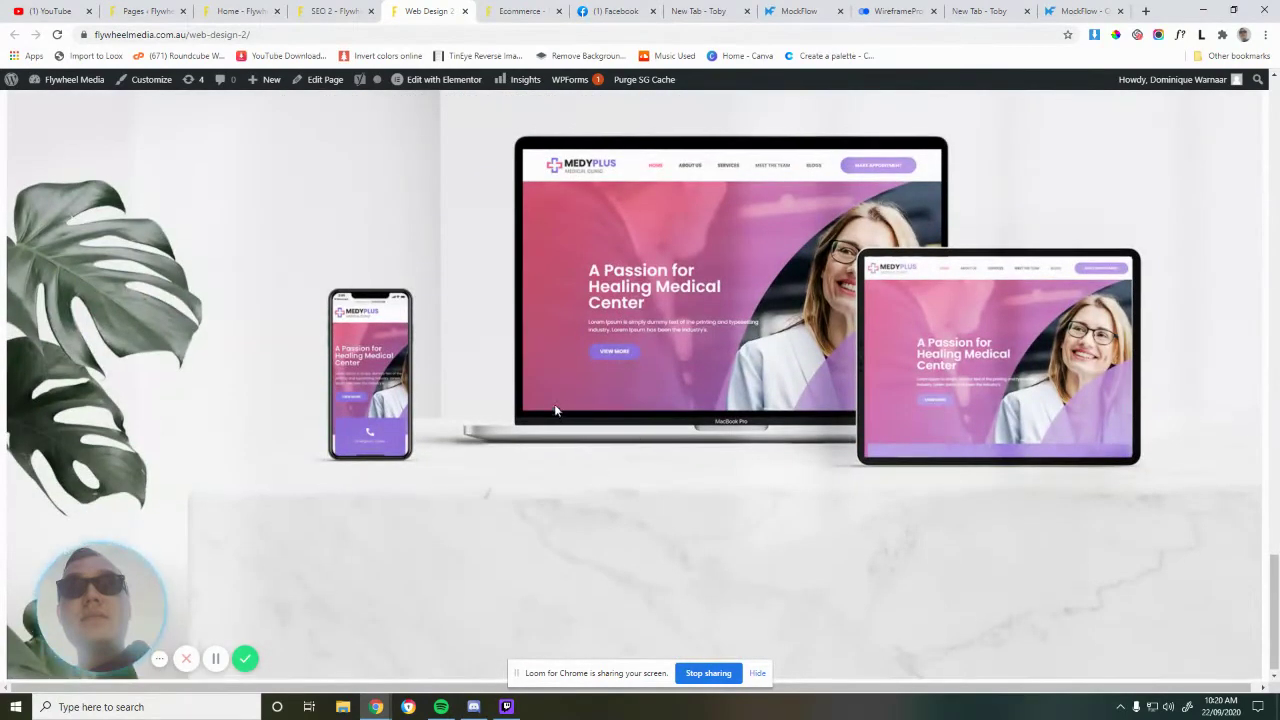
scroll(556, 410, "up", 3)
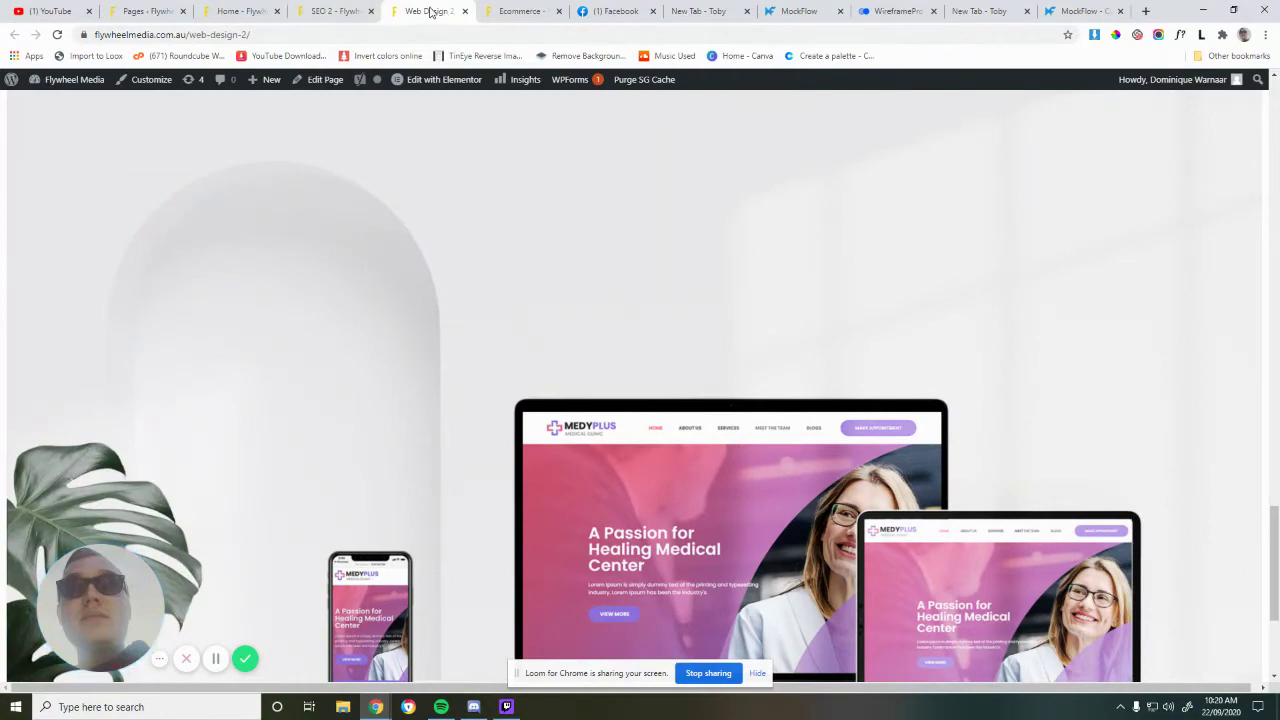
Step: Snap the web design page left and the MockFlow wireframe editor right, panning to its text sections
key("super+Left")
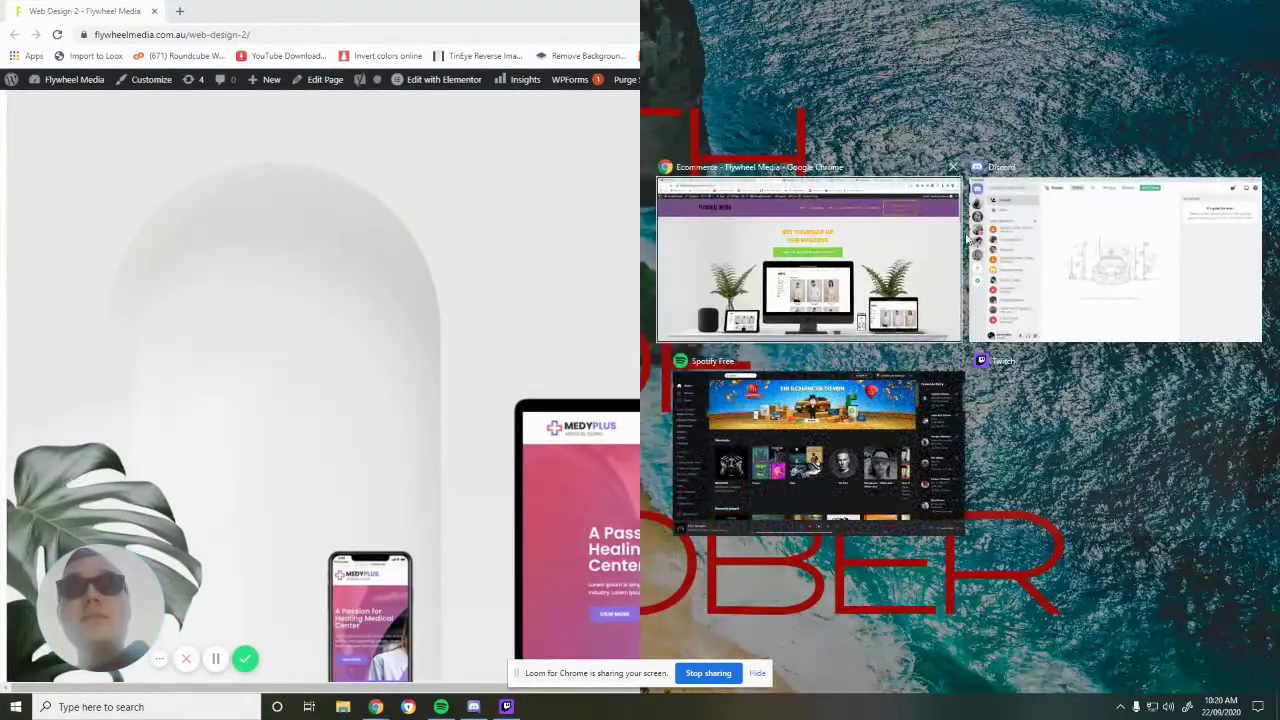
left_click(924, 286)
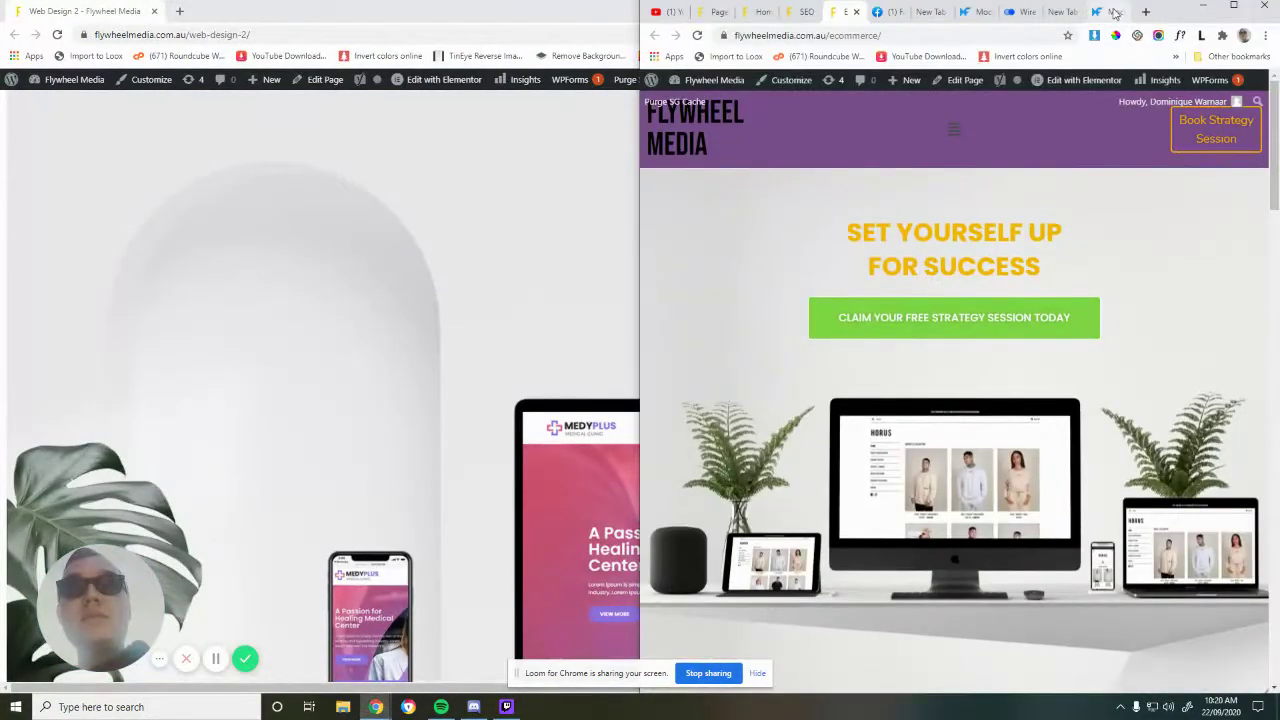
left_click(1110, 12)
left_click(1020, 13)
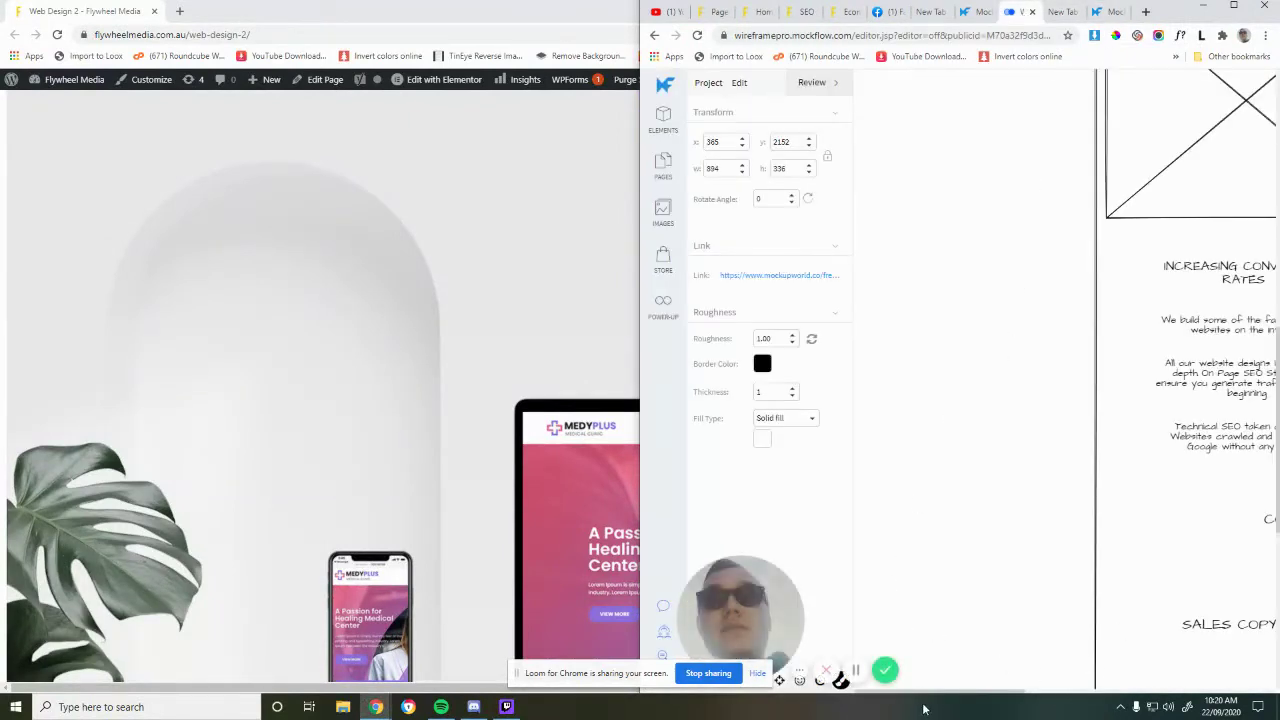
left_click_drag(982, 691, 1097, 692)
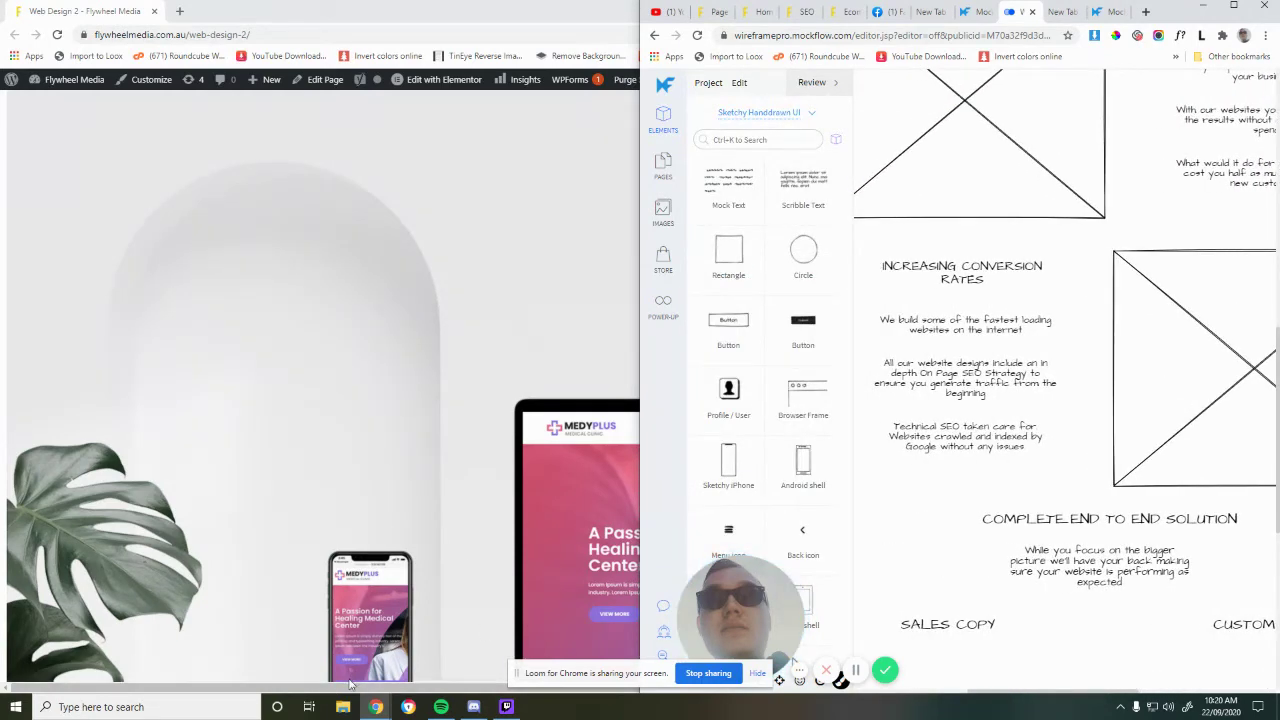
Step: Re-snap the page beside the MockFlow editor, then move its tab into the MockFlow window
key("super+Up")
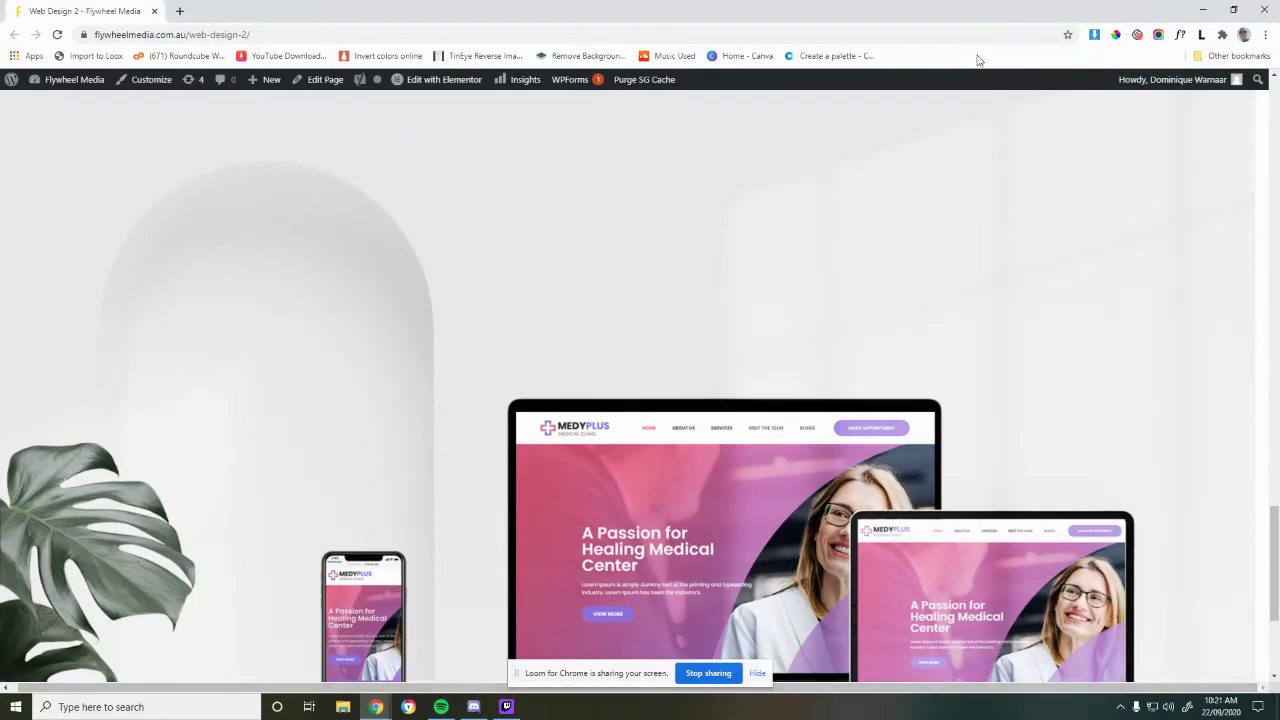
key("super+Left")
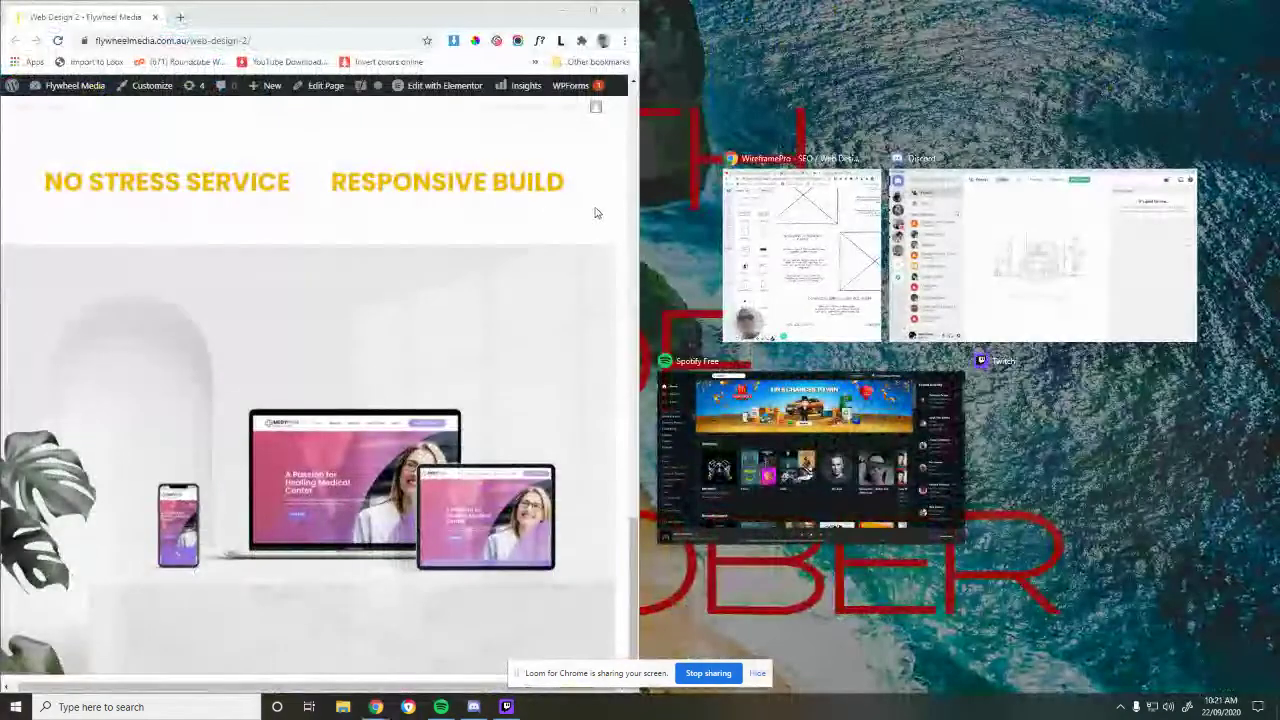
left_click(813, 257)
scroll(431, 374, "up", 15)
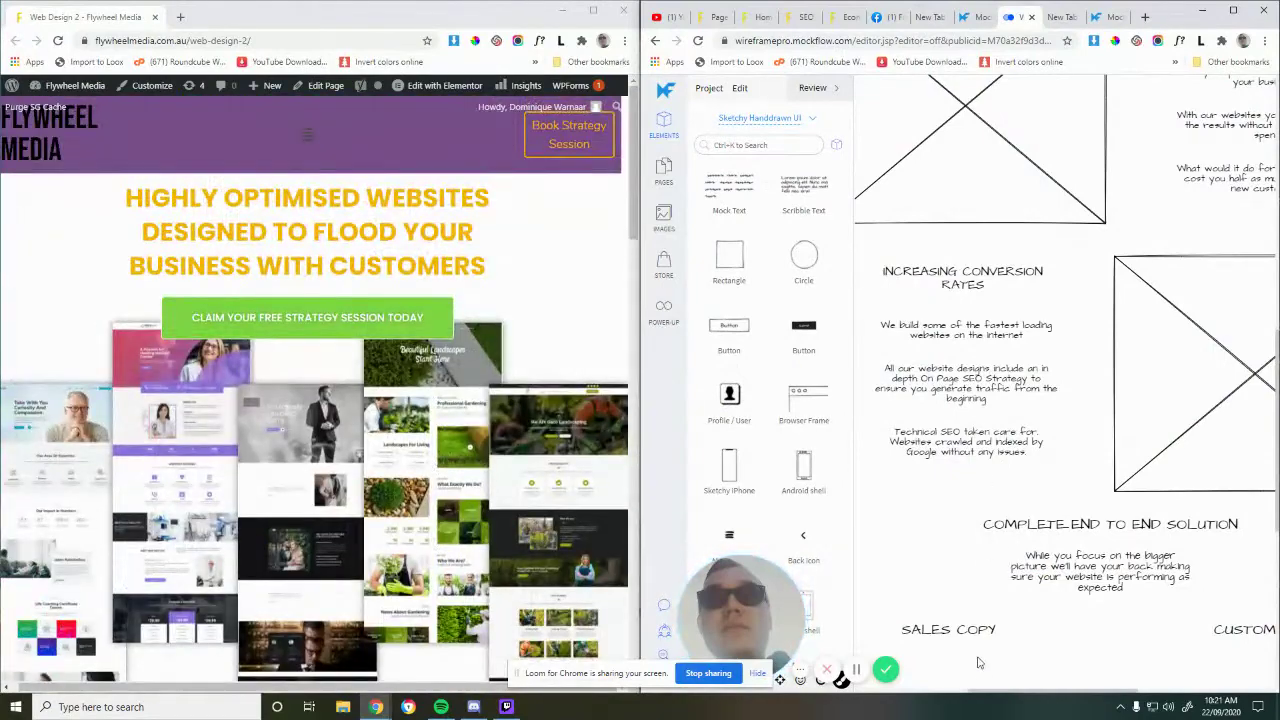
scroll(981, 600, "down", 3)
scroll(981, 500, "up", 5)
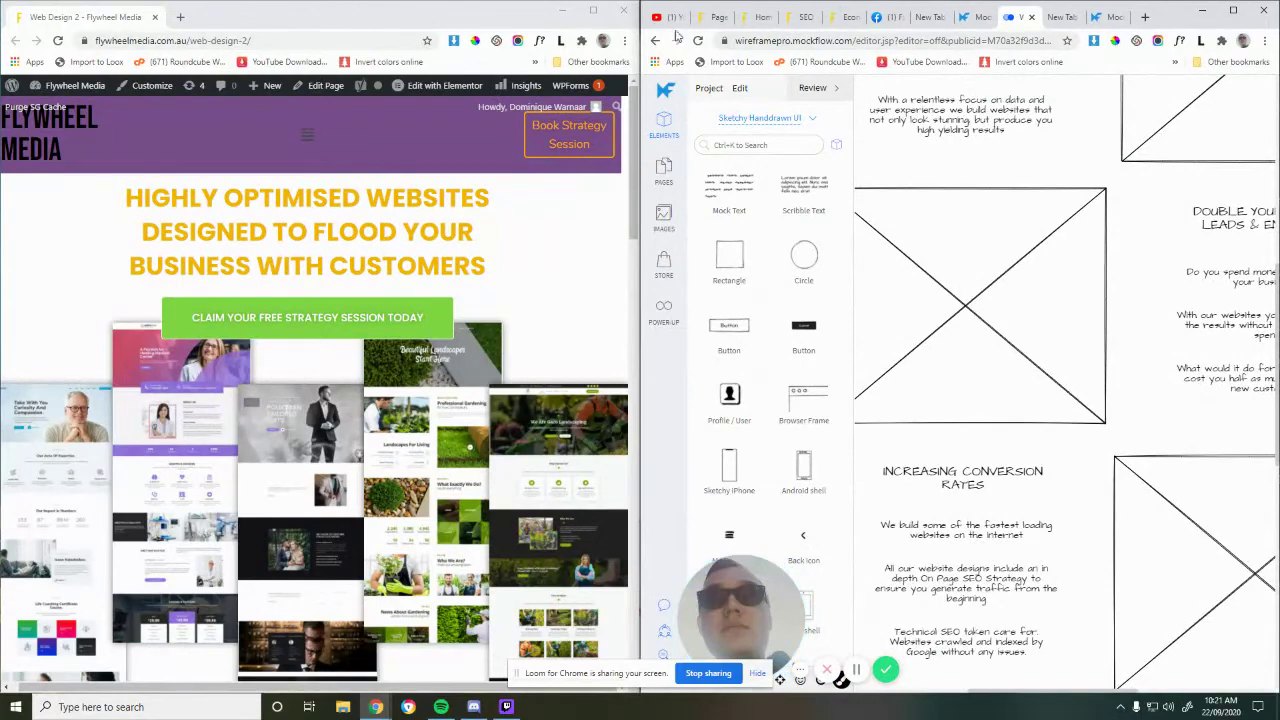
left_click_drag(98, 18, 822, 18)
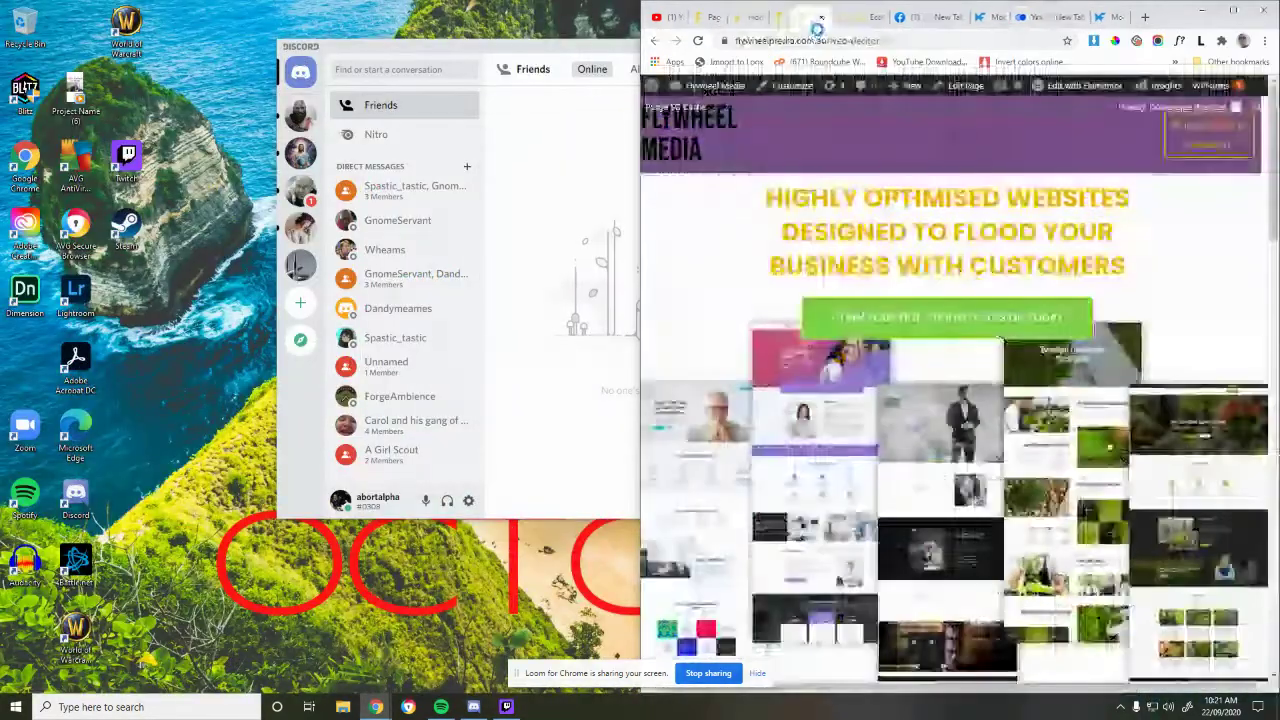
Step: Maximize the browser and scroll up and down through the whole Web Design 2 page
left_click(1236, 17)
scroll(459, 329, "down", 10)
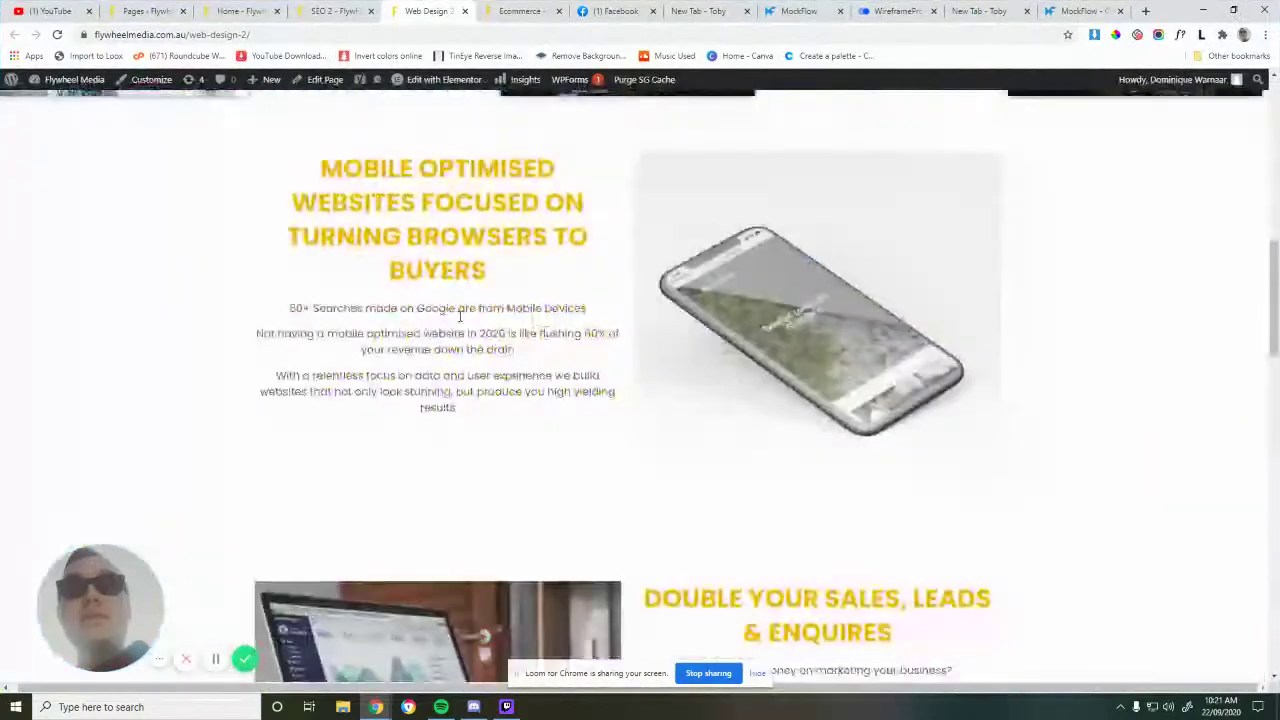
scroll(459, 330, "up", 5)
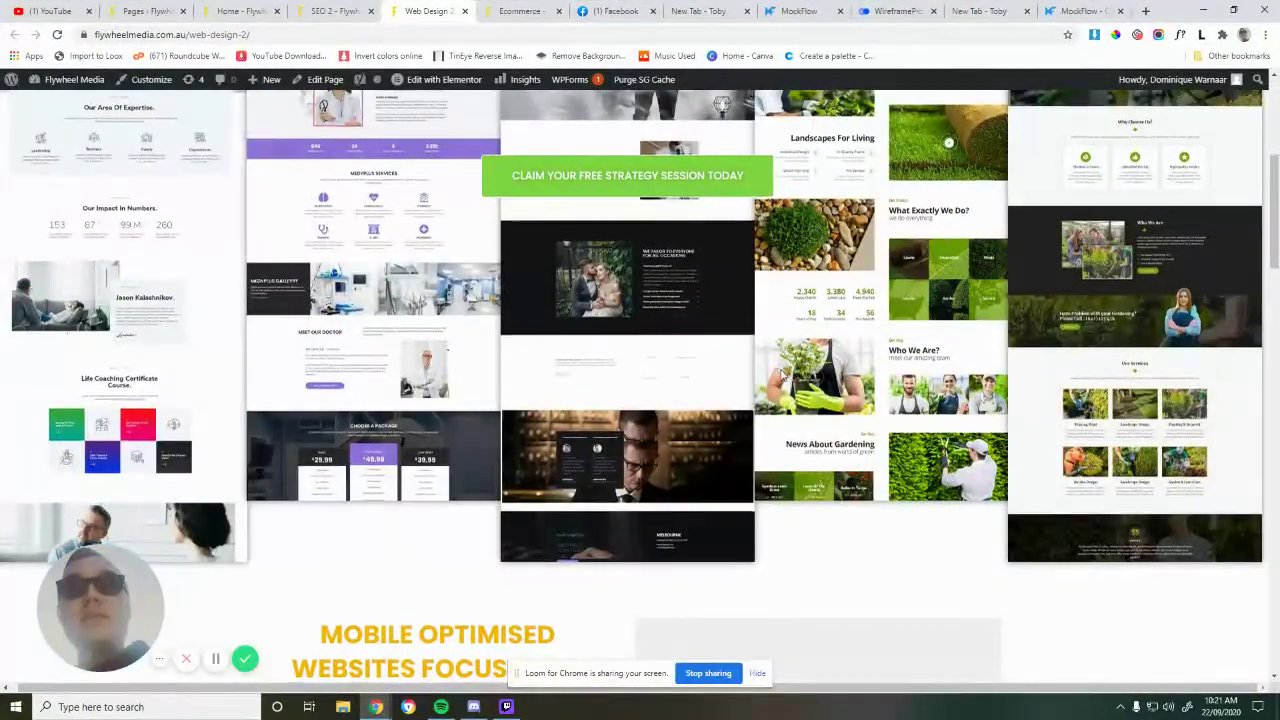
scroll(700, 360, "down", 15)
scroll(672, 346, "up", 3)
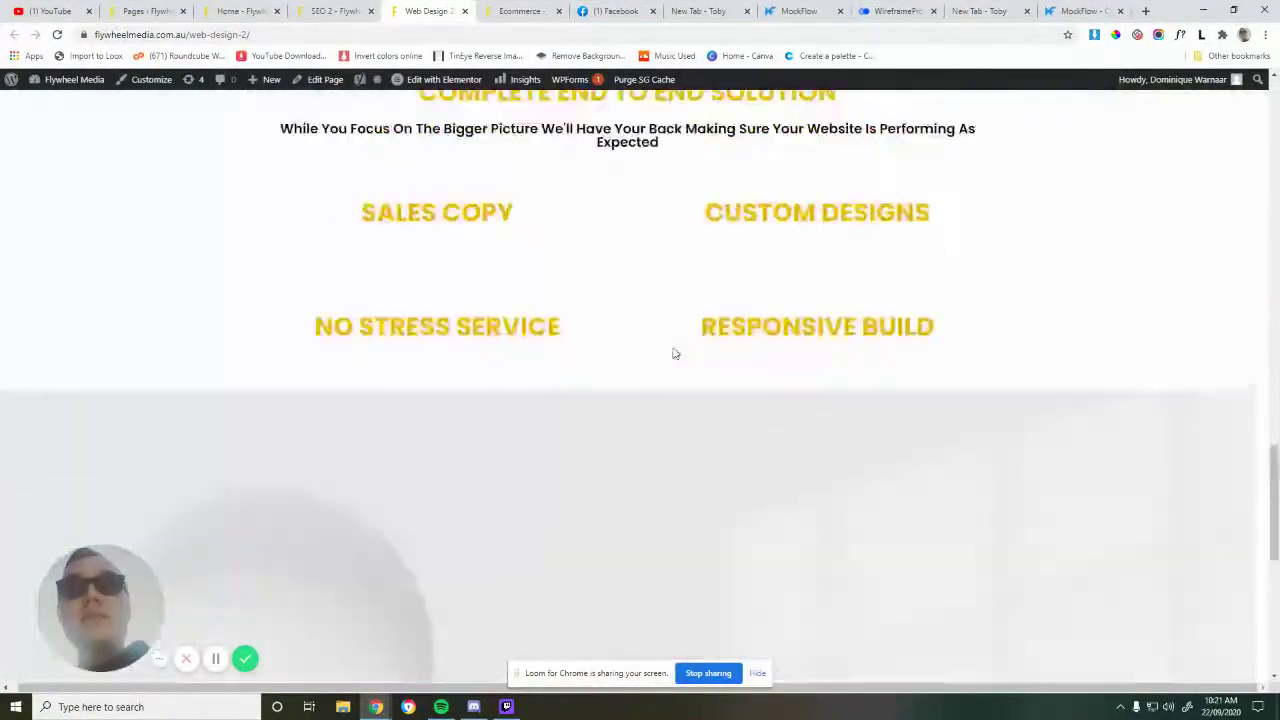
scroll(673, 353, "up", 3)
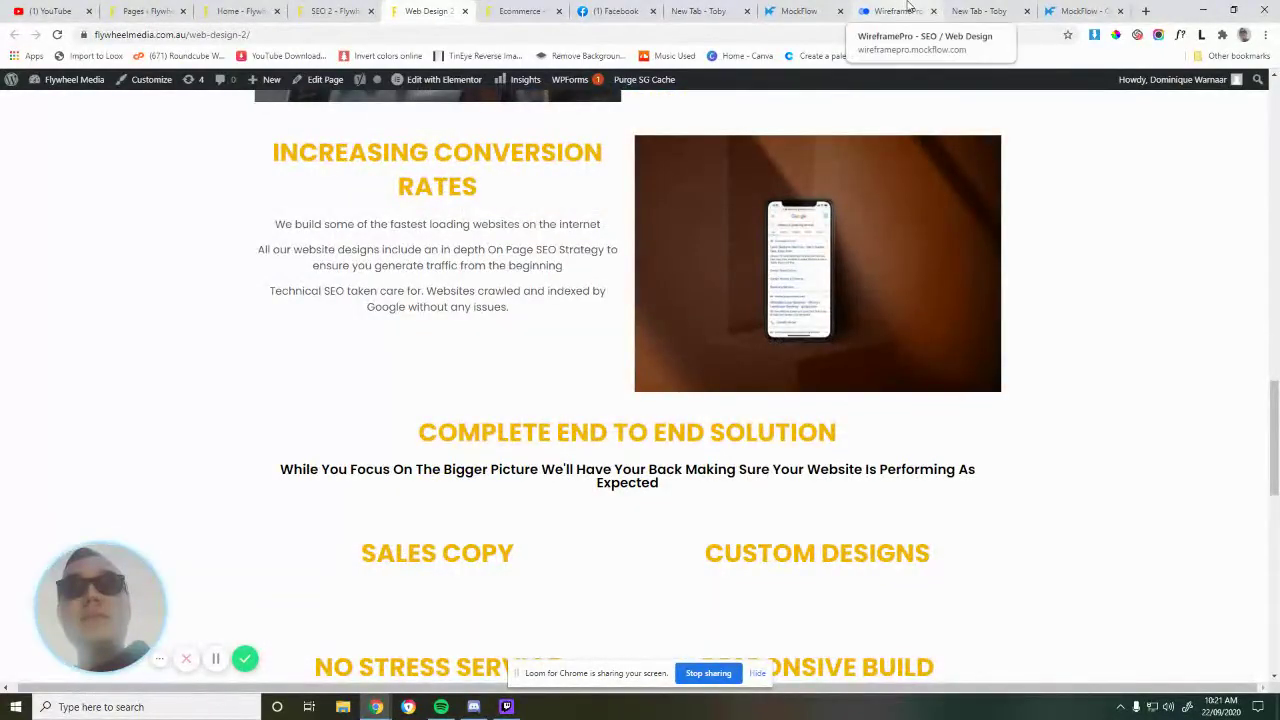
scroll(495, 378, "up", 15)
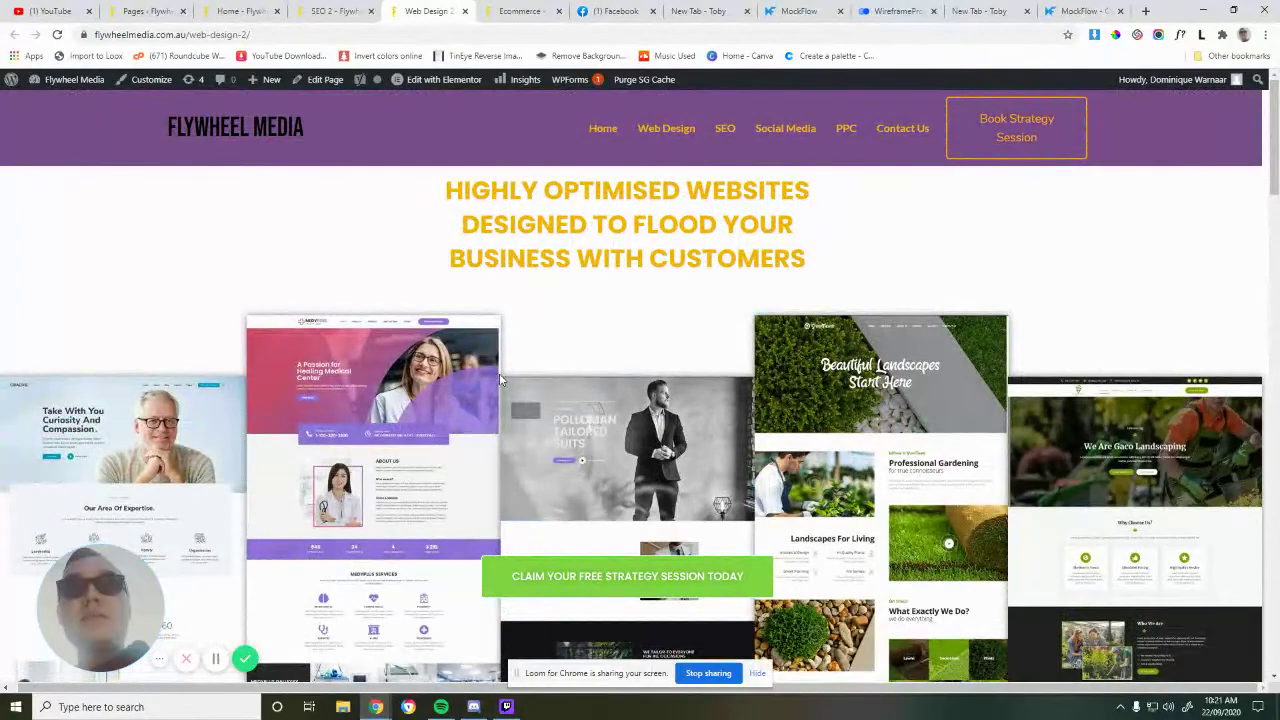
scroll(677, 389, "down", 10)
scroll(680, 380, "down", 9)
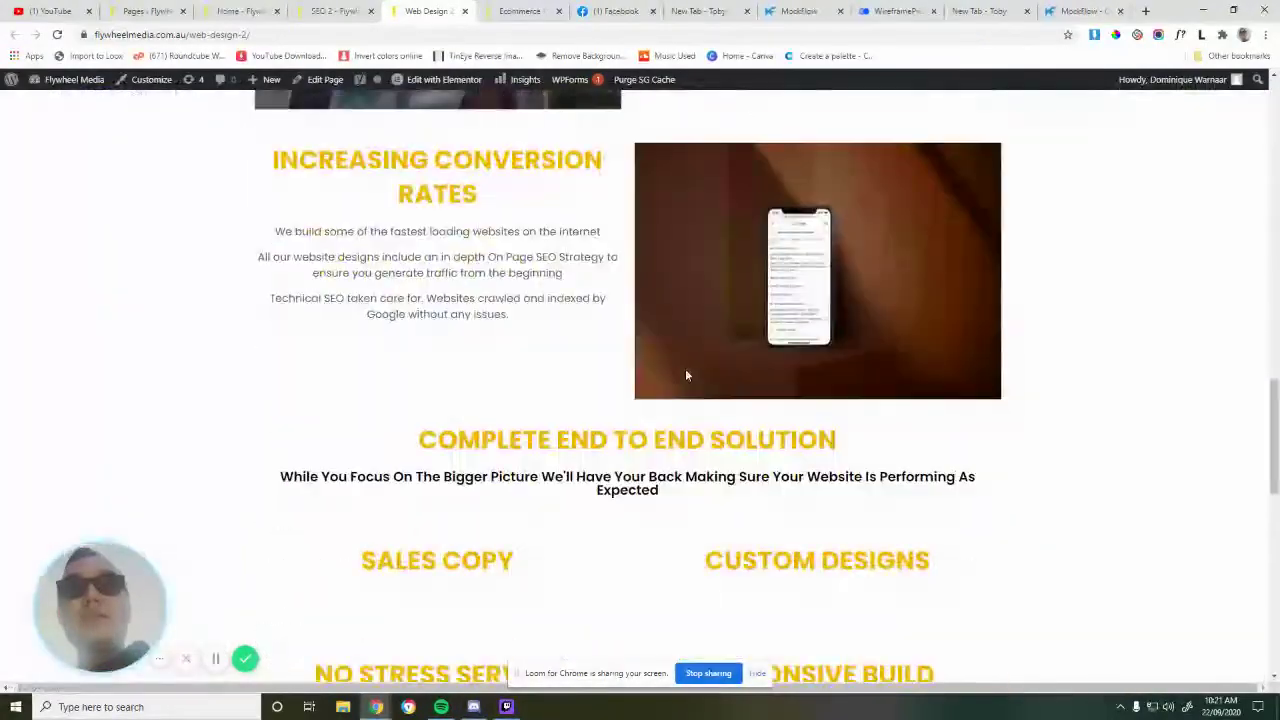
scroll(678, 375, "down", 5)
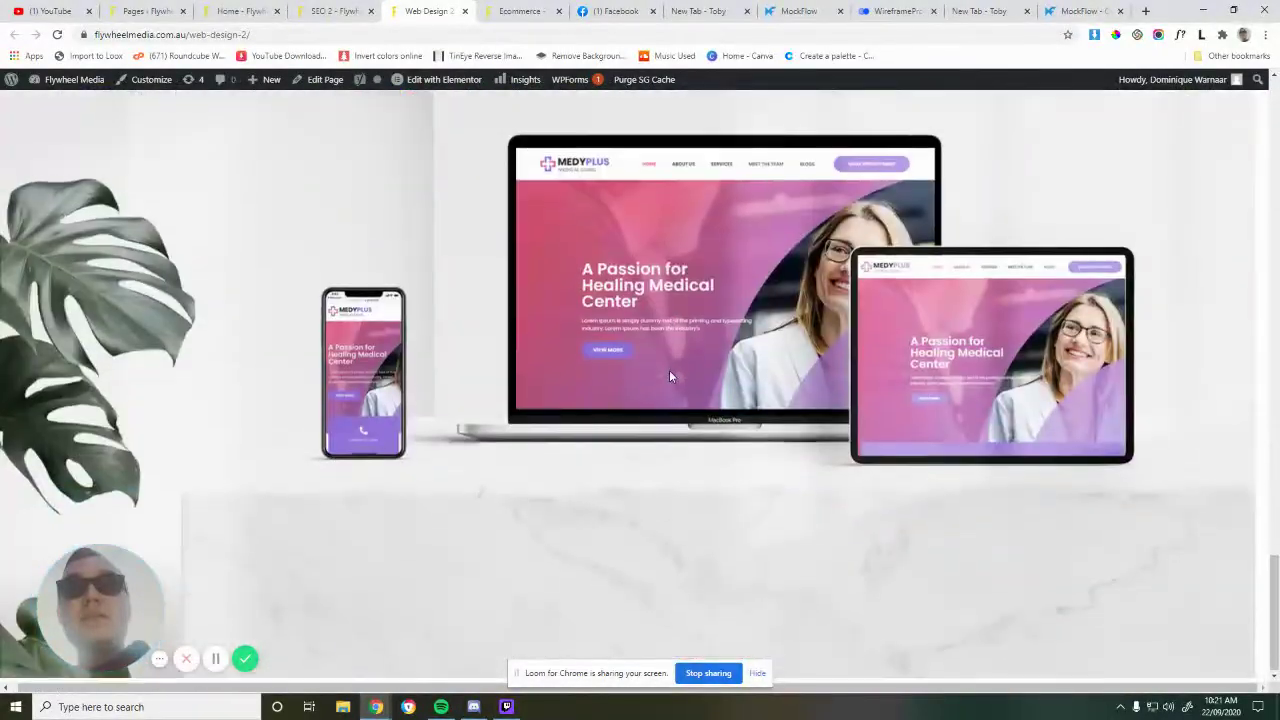
scroll(664, 371, "up", 10)
scroll(648, 369, "up", 8)
left_click(787, 8)
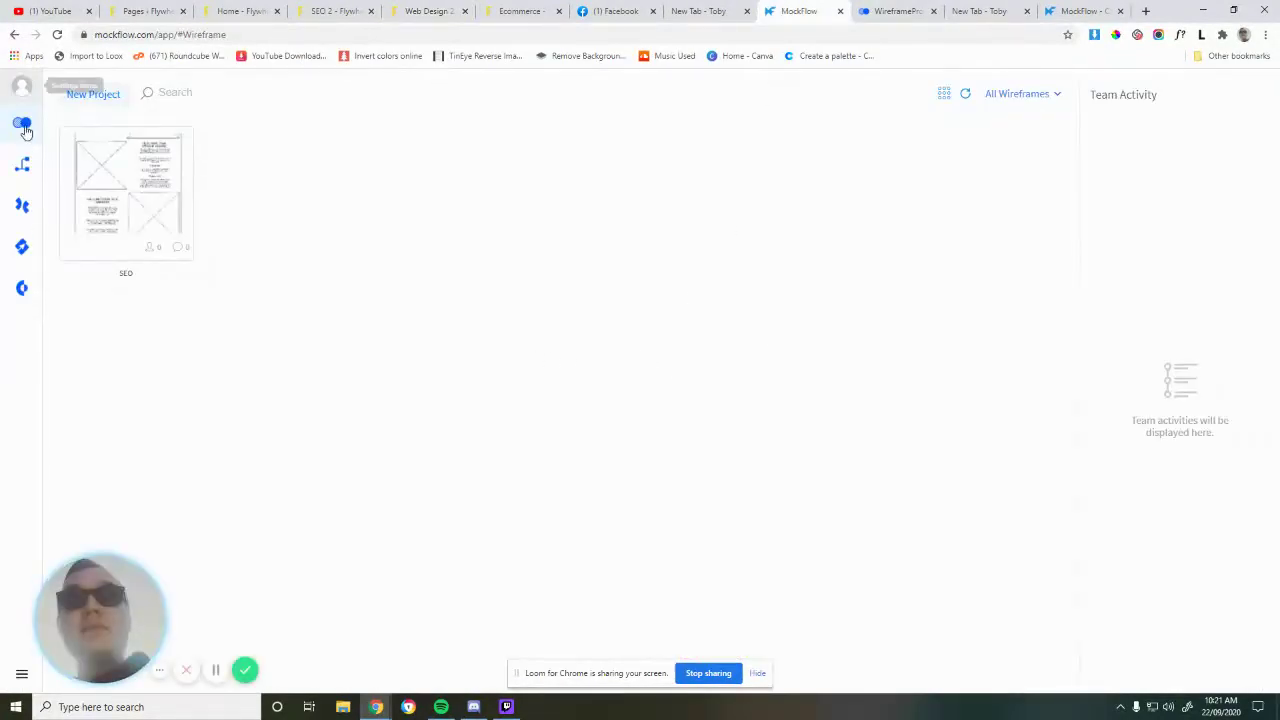
left_click(130, 206)
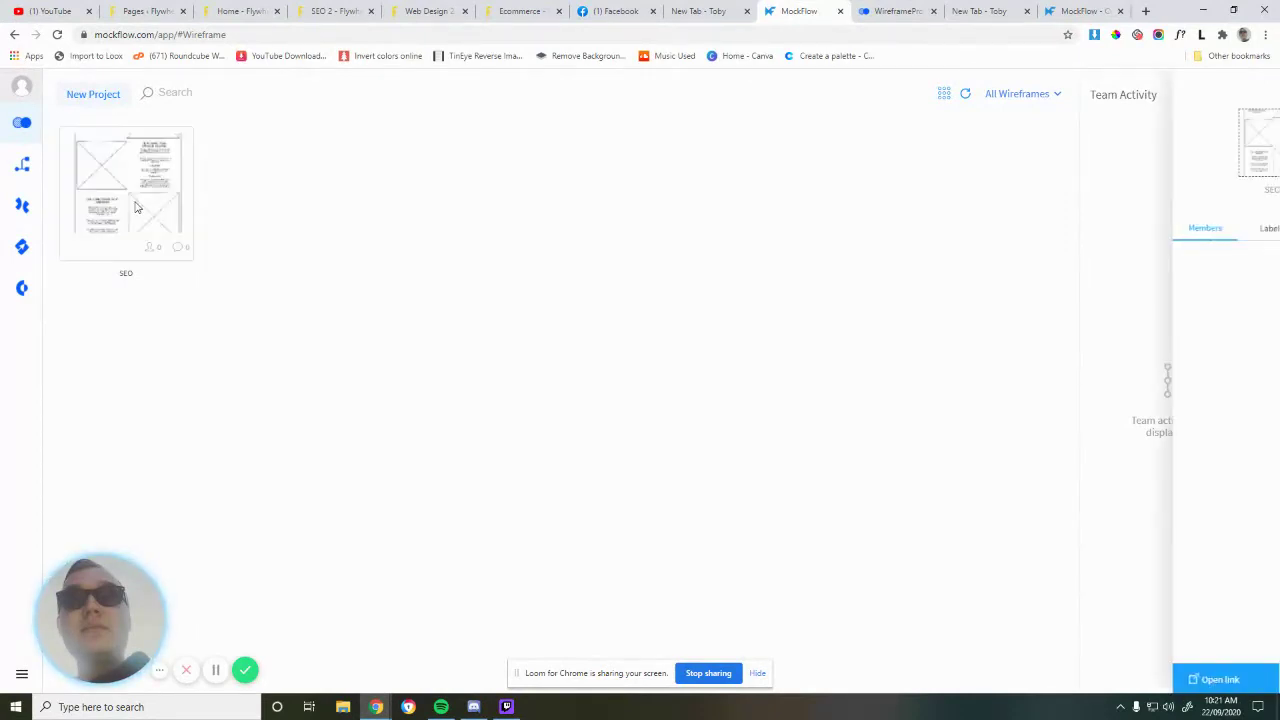
left_click(873, 276)
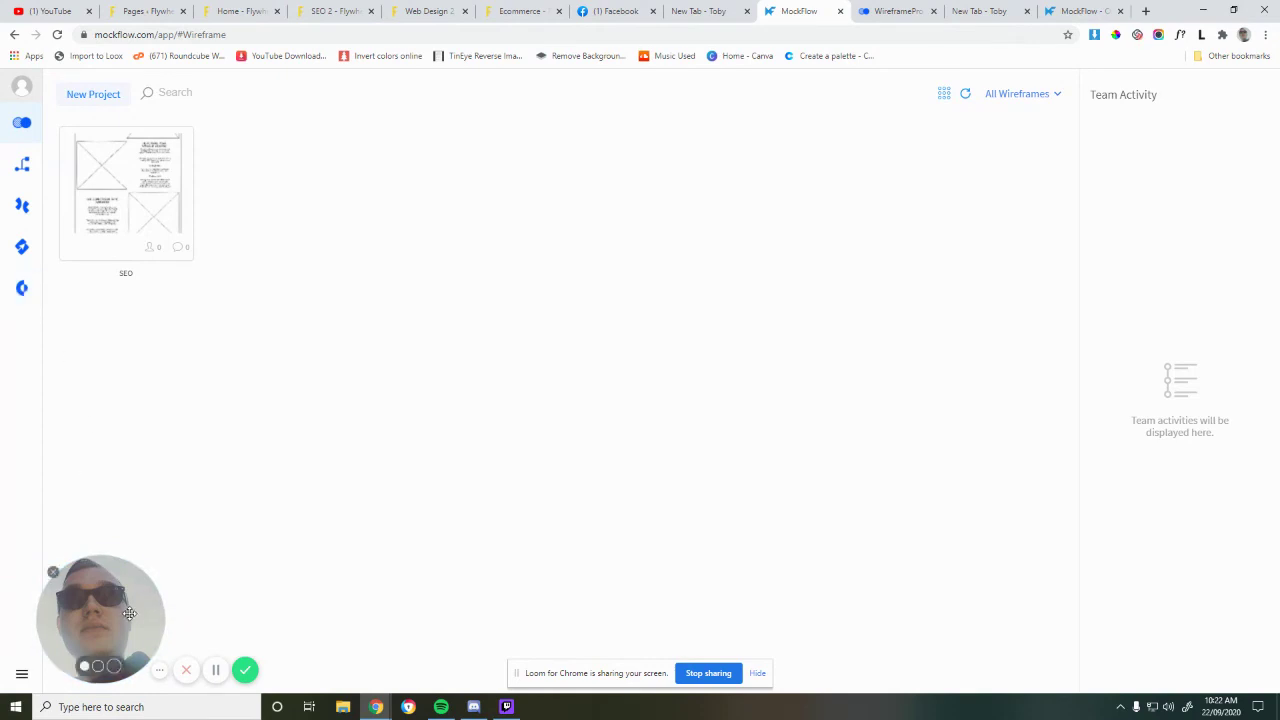
left_click_drag(100, 600, 80, 600)
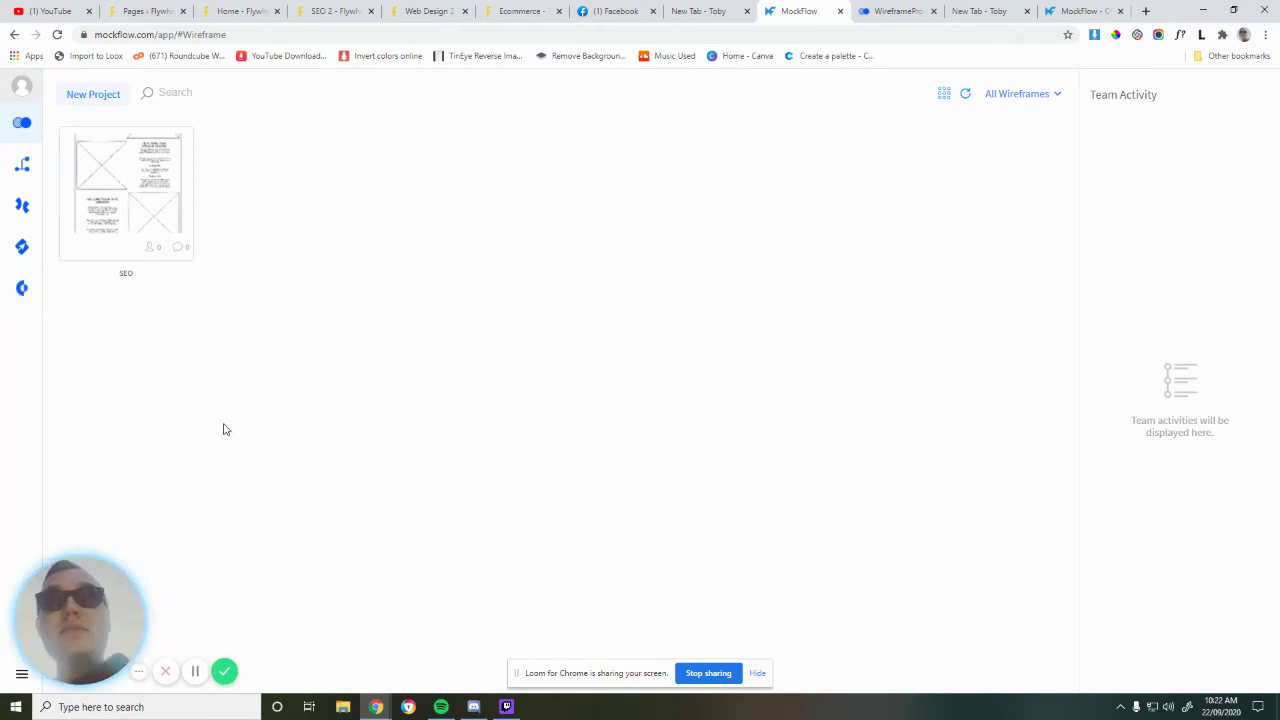